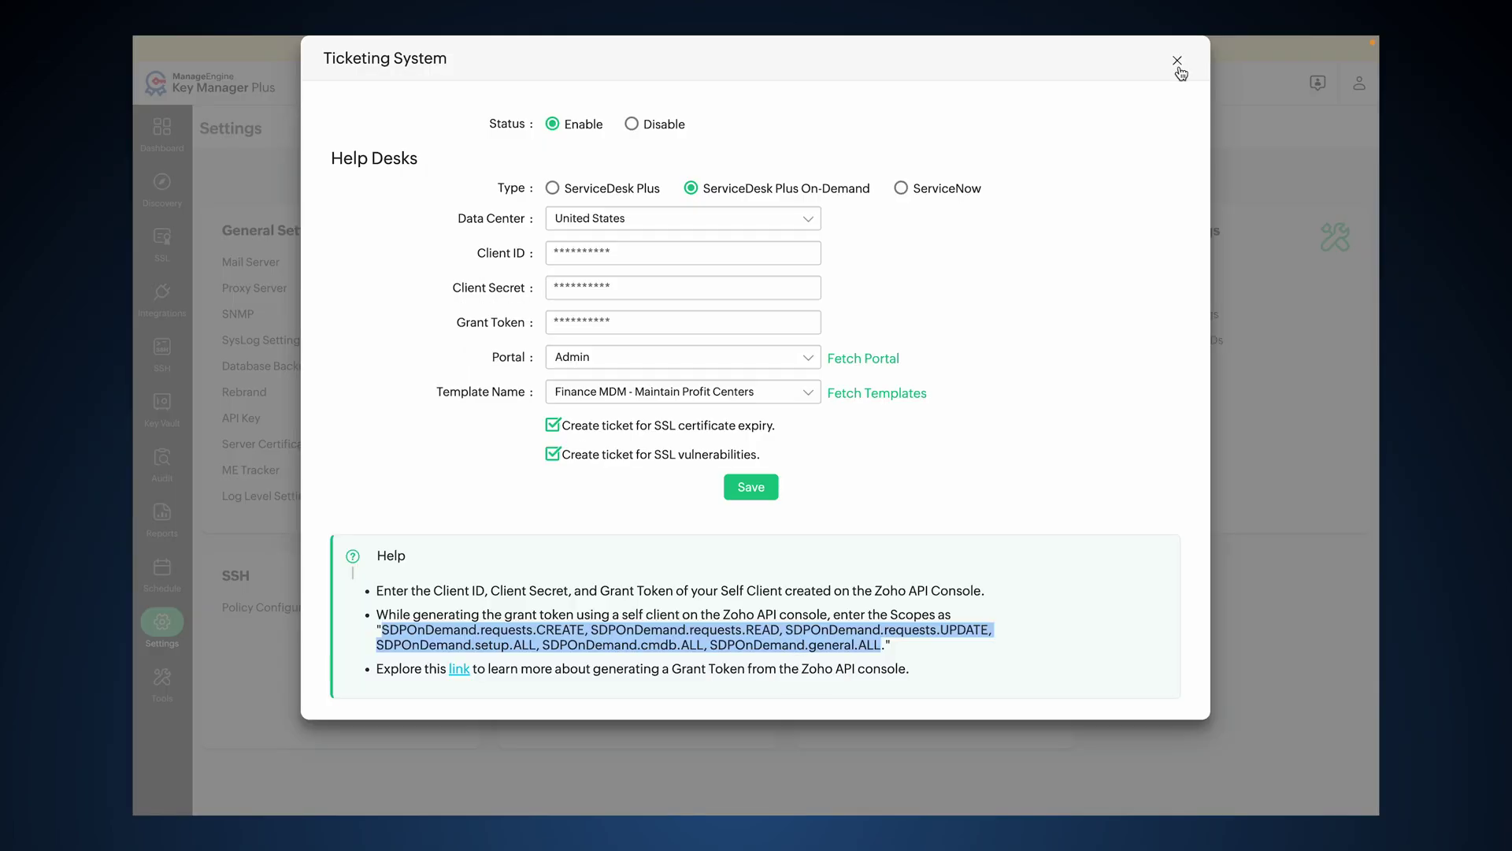
# Step: Keep the 30-day expiry window, enable email notification, and save the expiry notification policy
pyautogui.click(1176, 60)
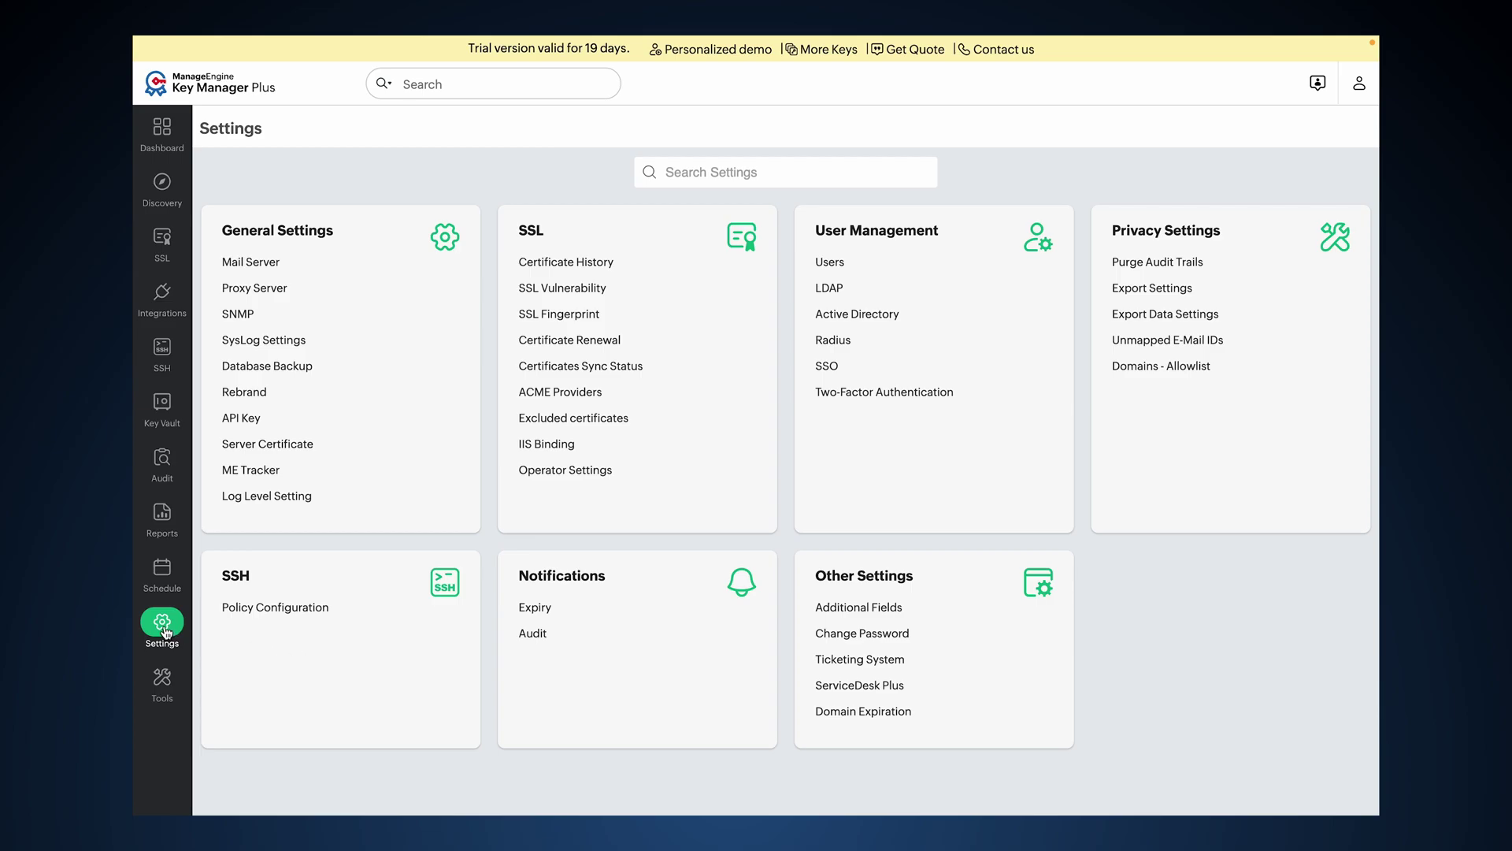
pyautogui.click(534, 614)
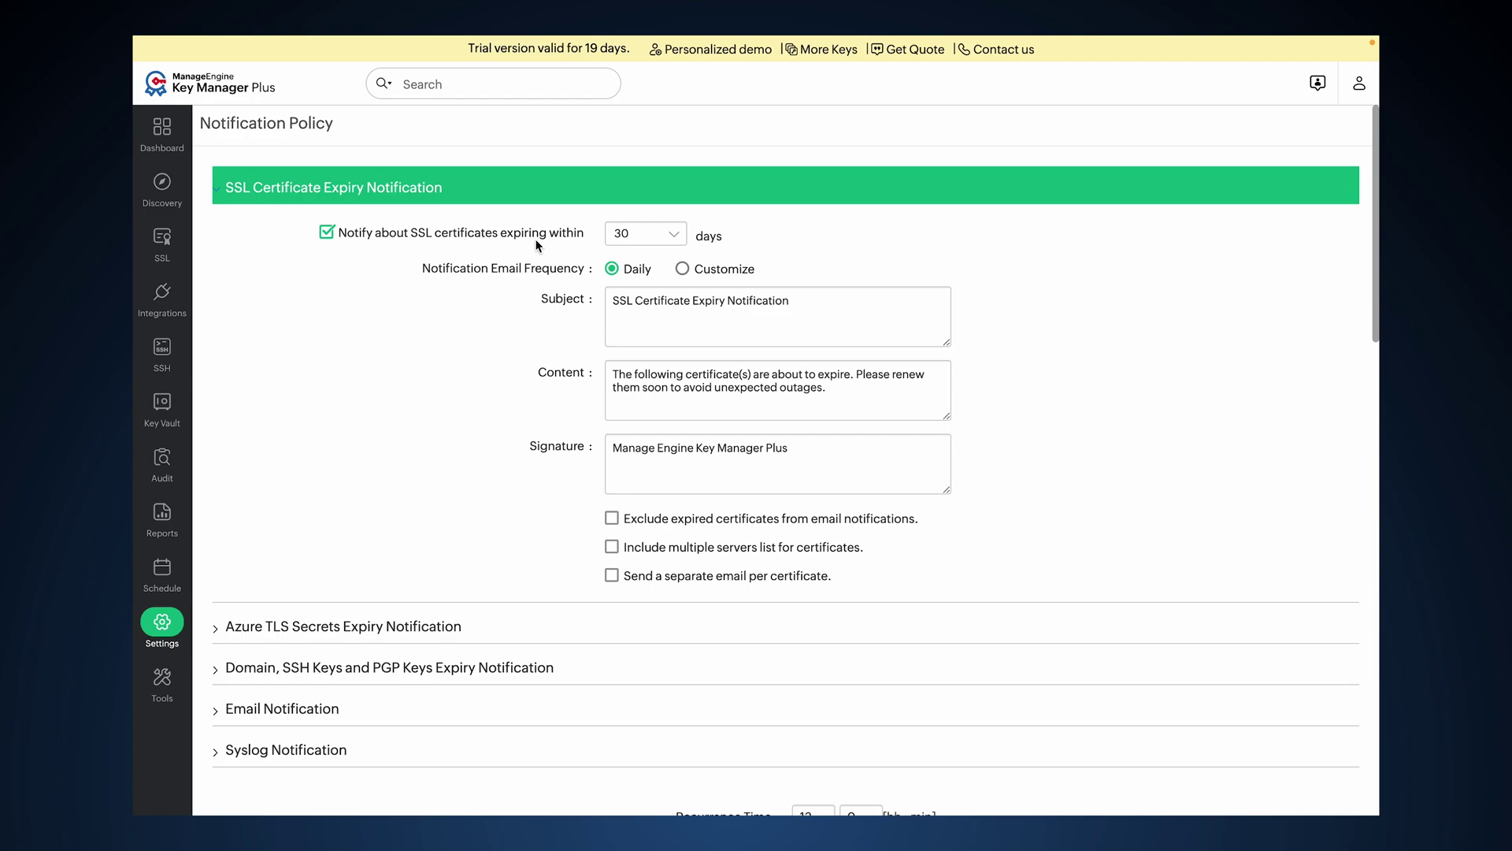
pyautogui.click(674, 238)
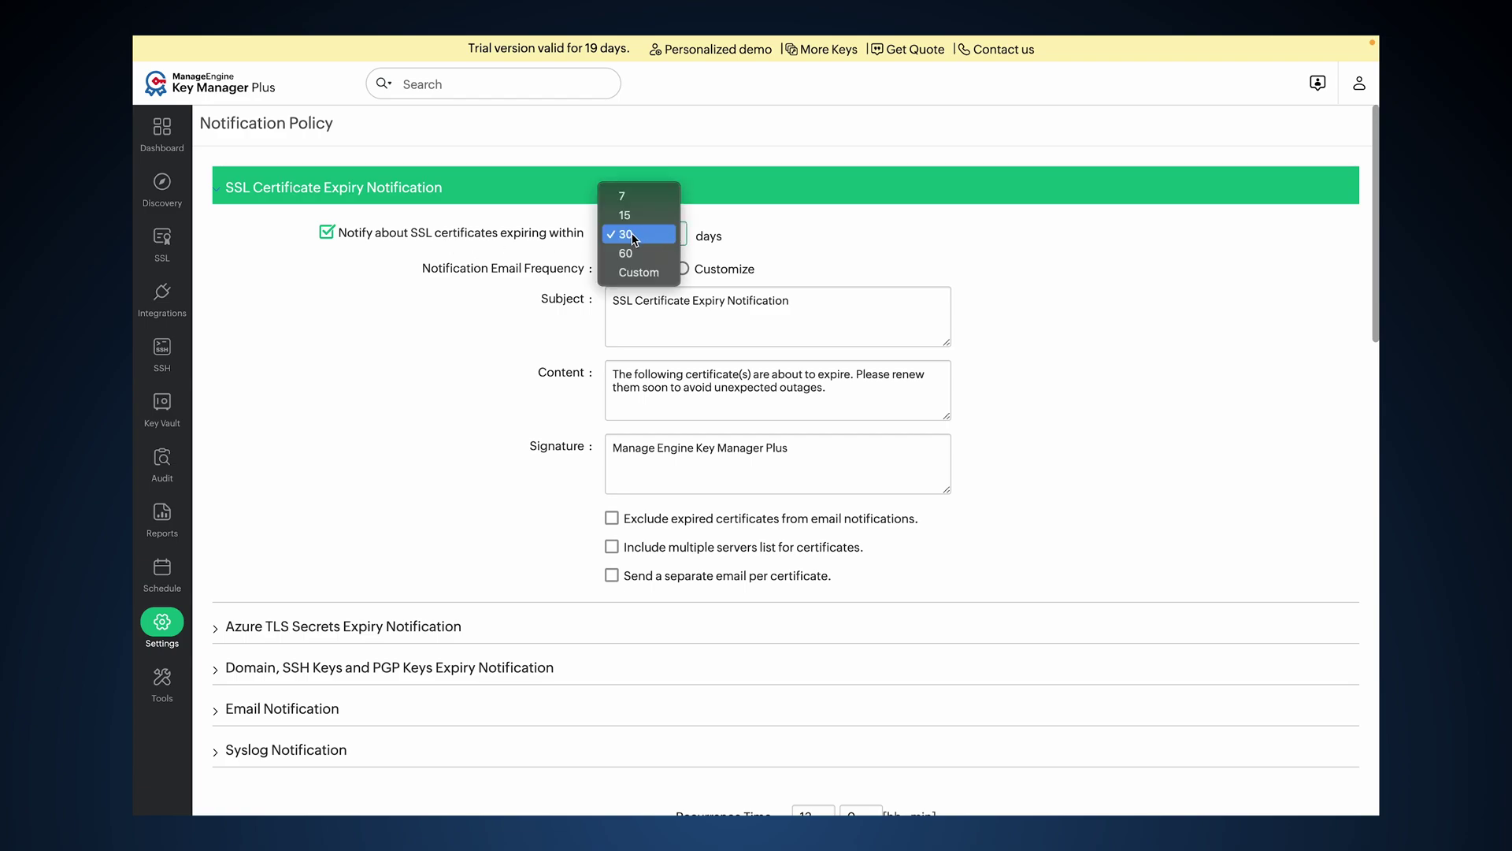
pyautogui.click(636, 236)
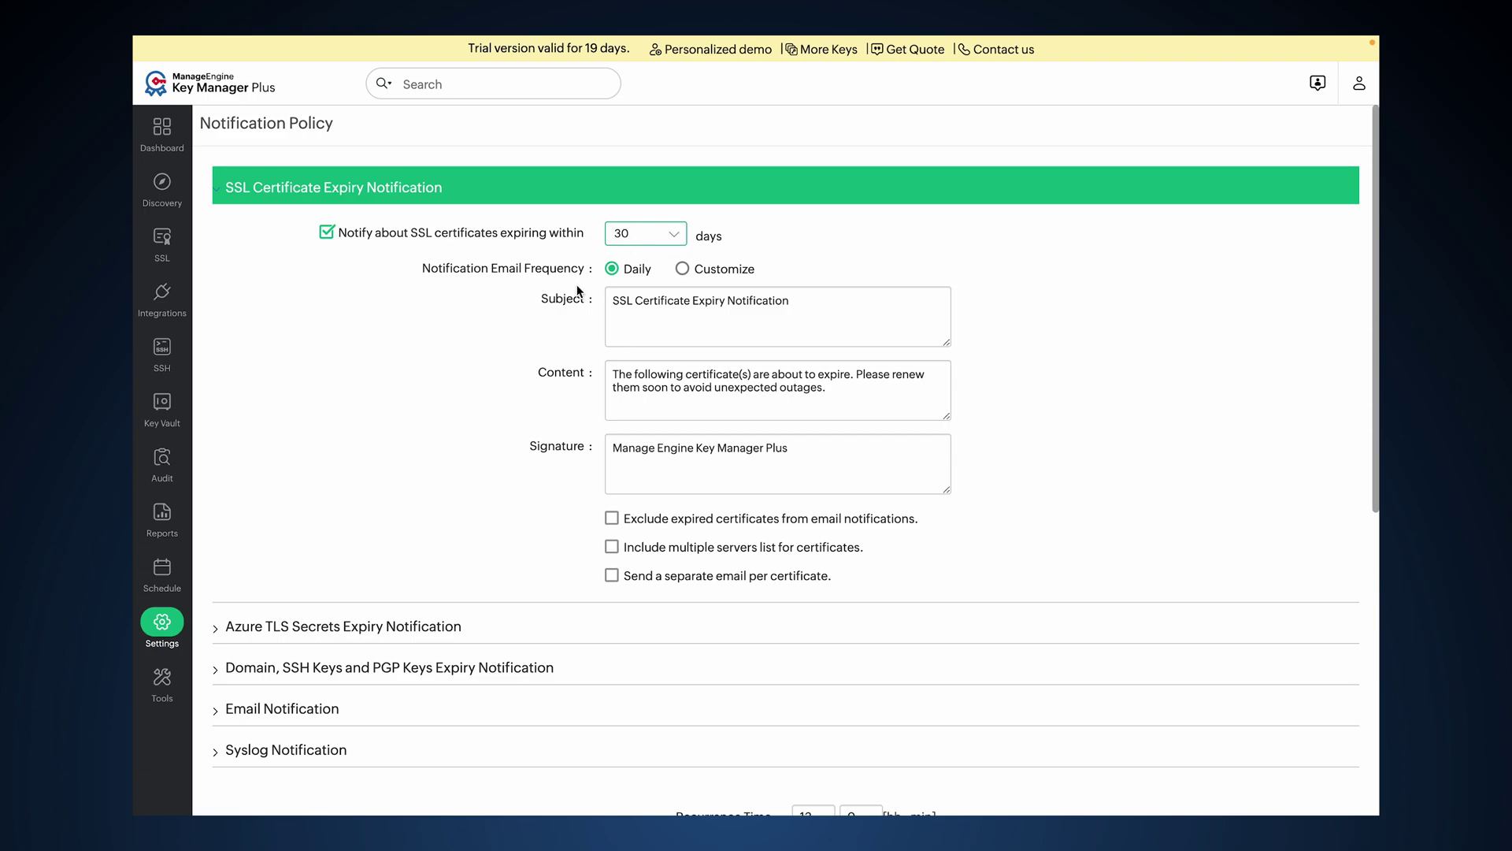
pyautogui.scroll(-3, 579, 292)
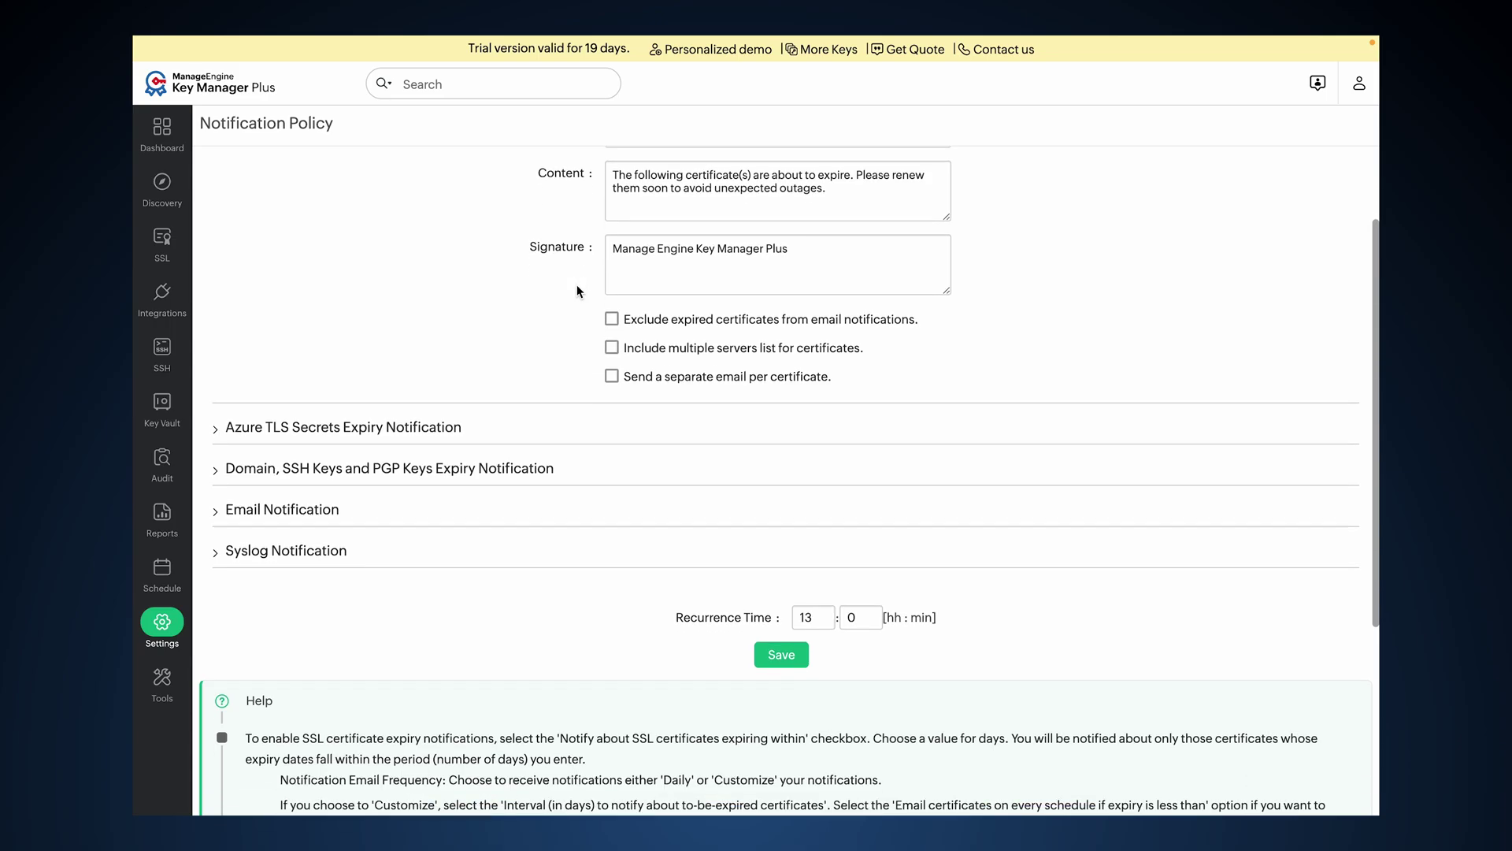
pyautogui.click(320, 508)
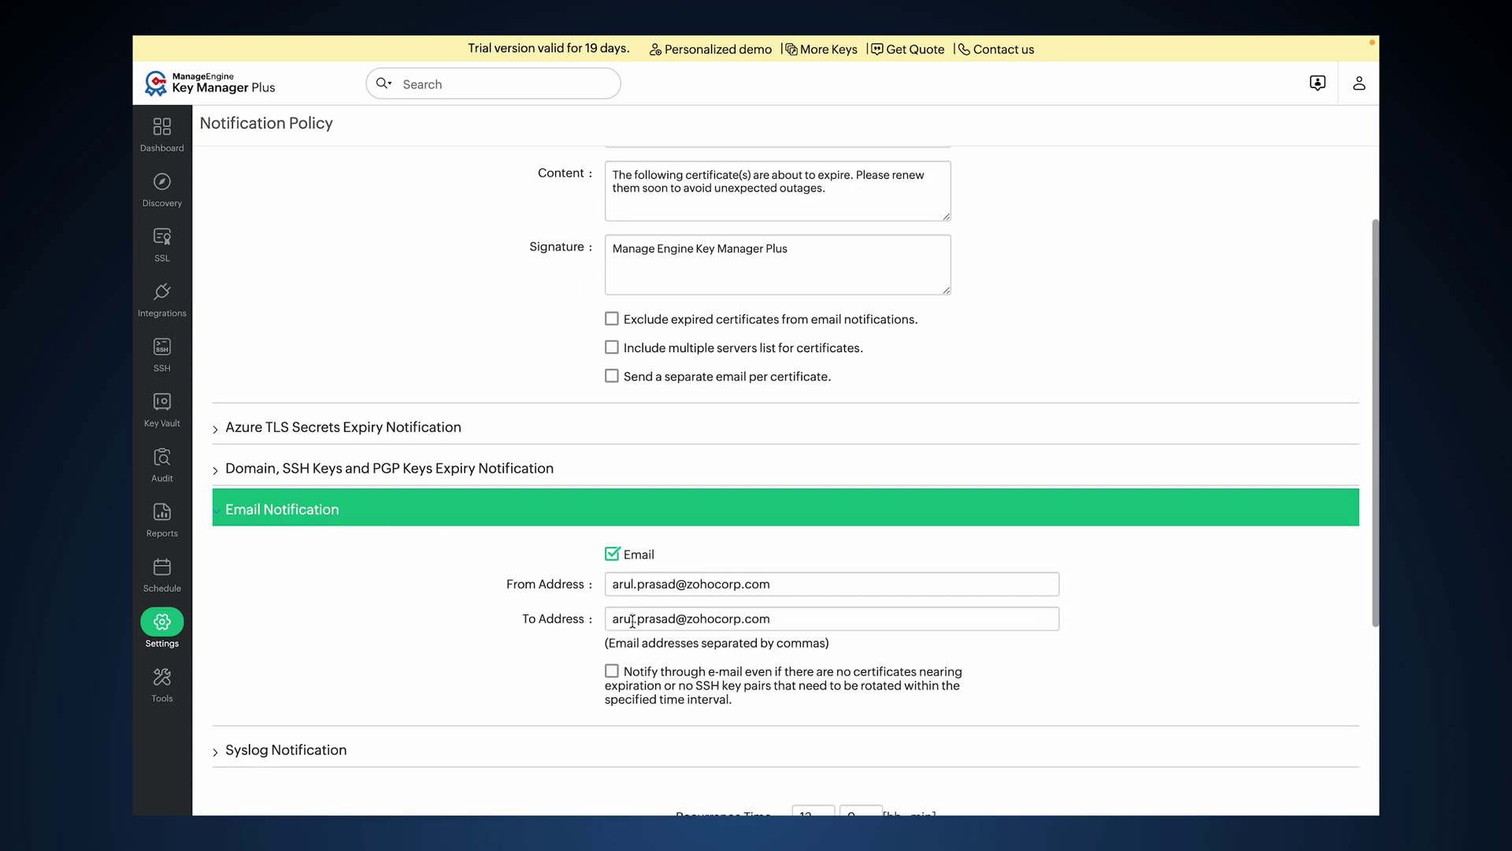
pyautogui.scroll(-3, 633, 621)
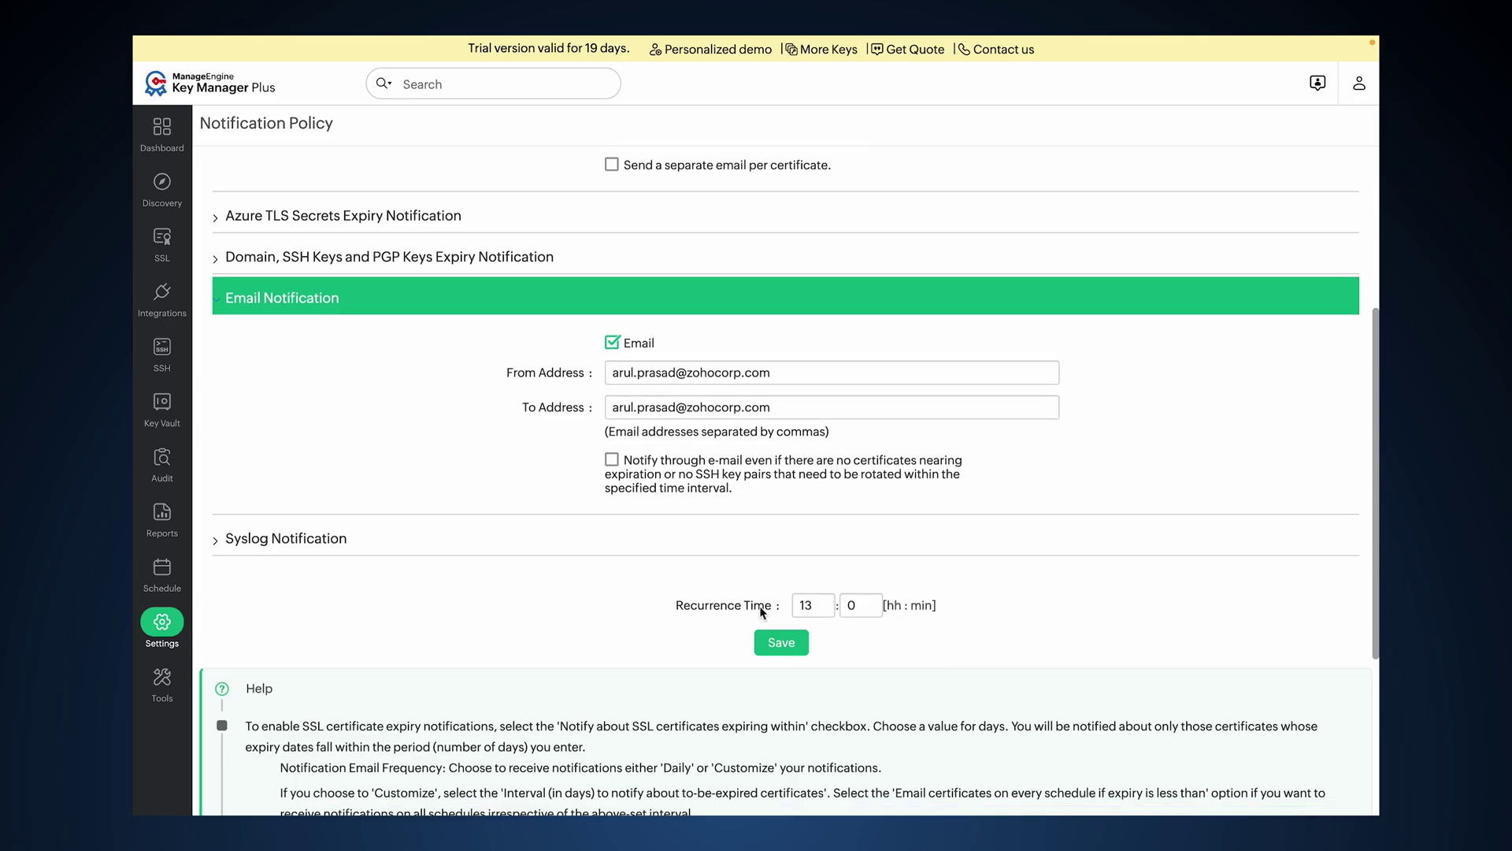
pyautogui.click(780, 645)
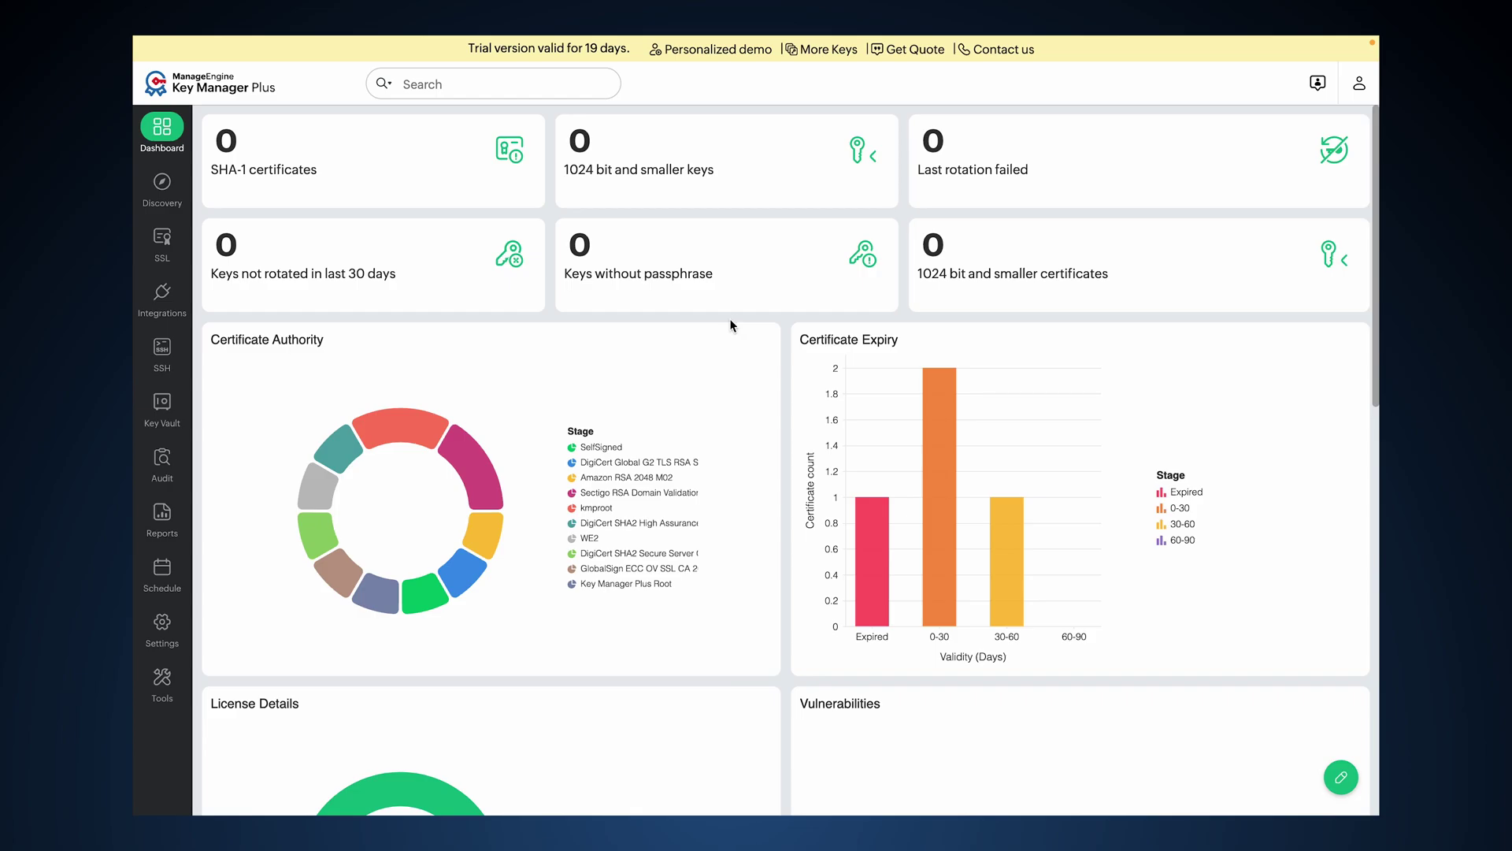
# Step: Set ticketing to ServiceDesk Plus On-Demand with the United States data center
pyautogui.click(173, 635)
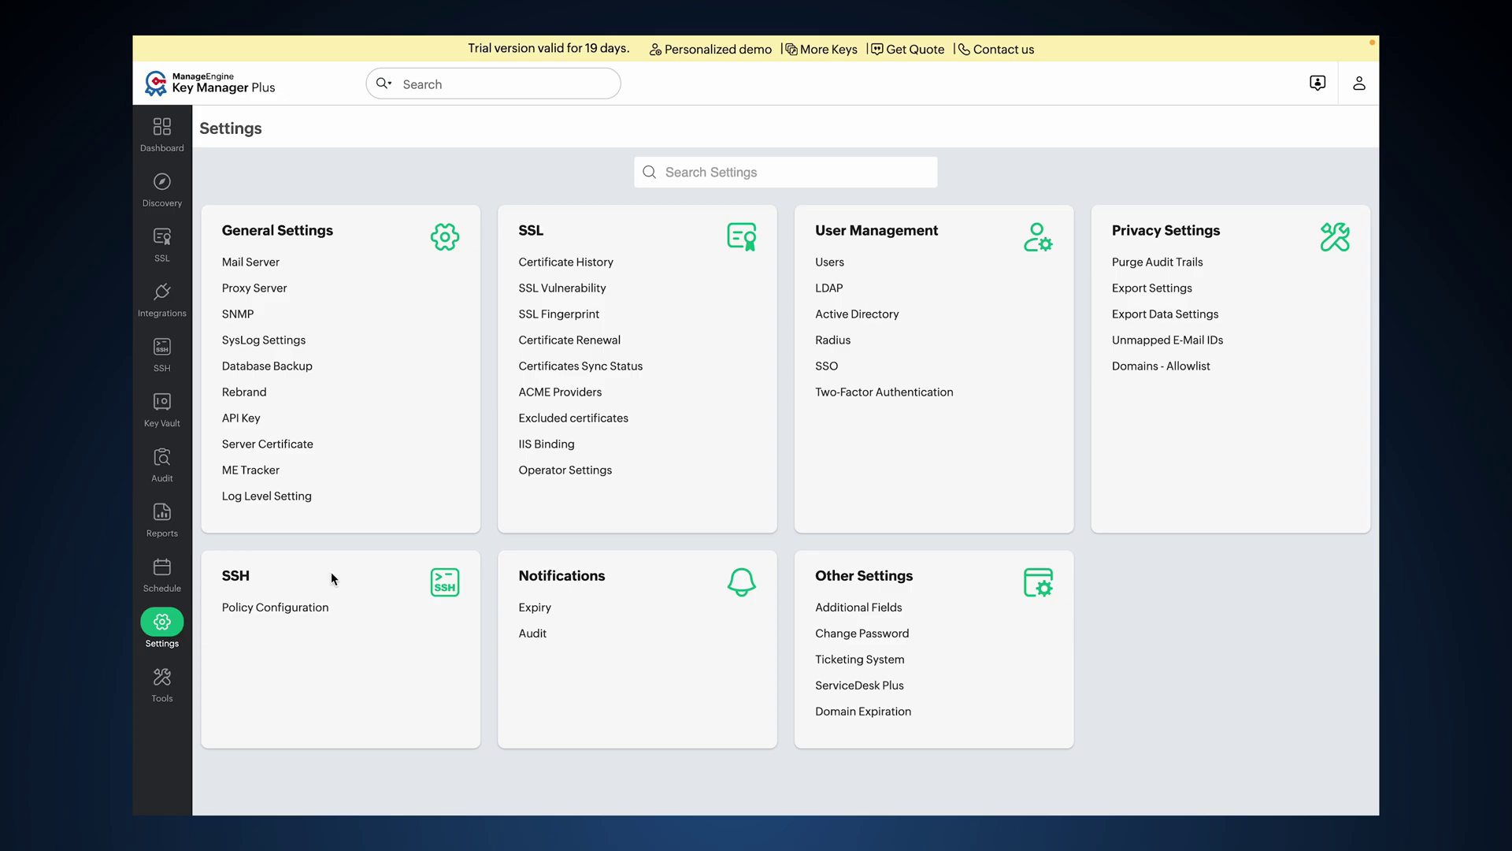
pyautogui.click(855, 660)
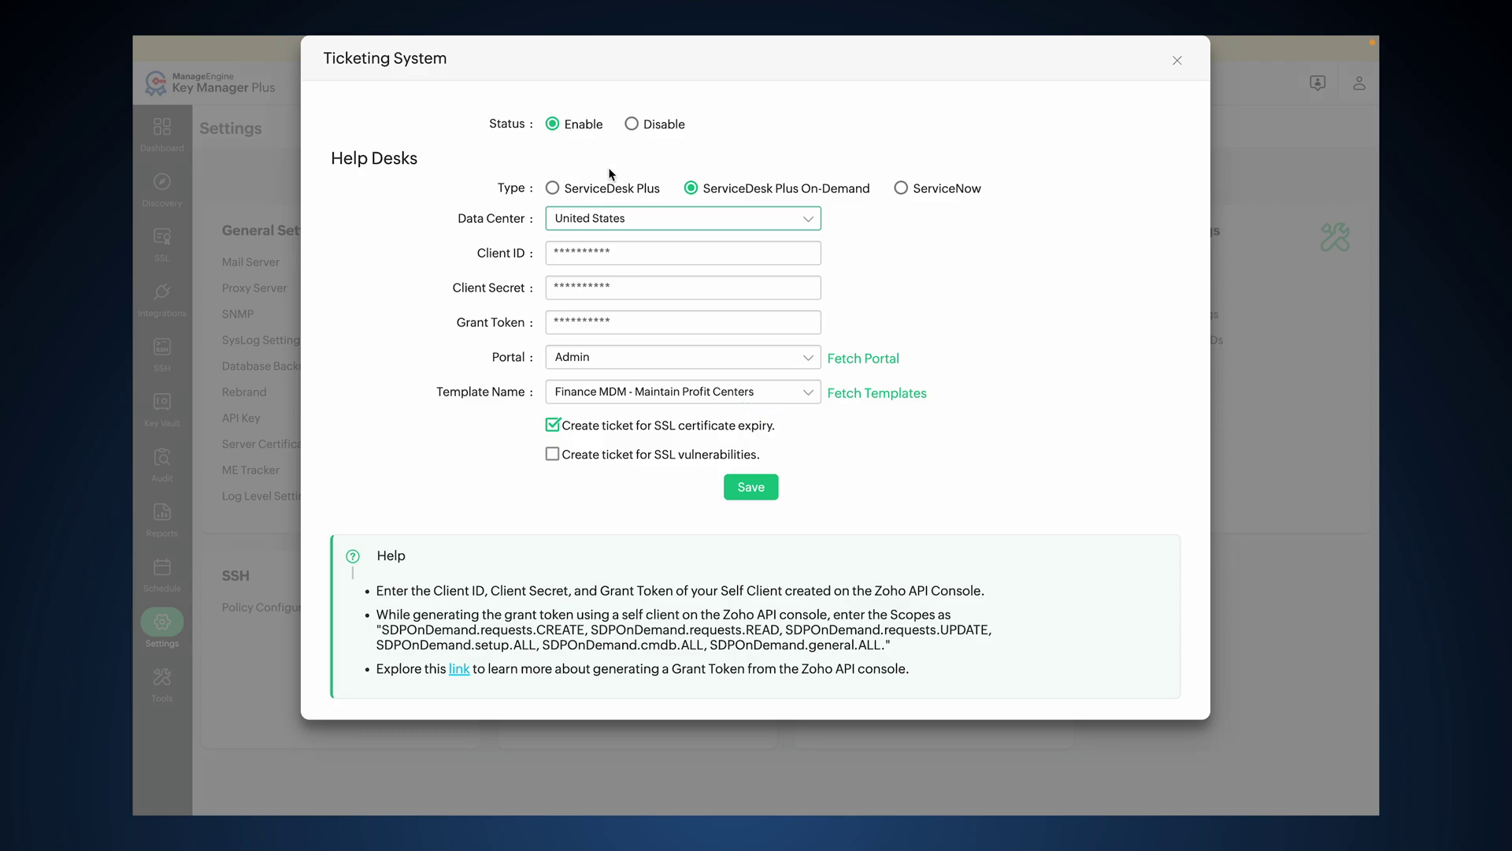
pyautogui.click(639, 225)
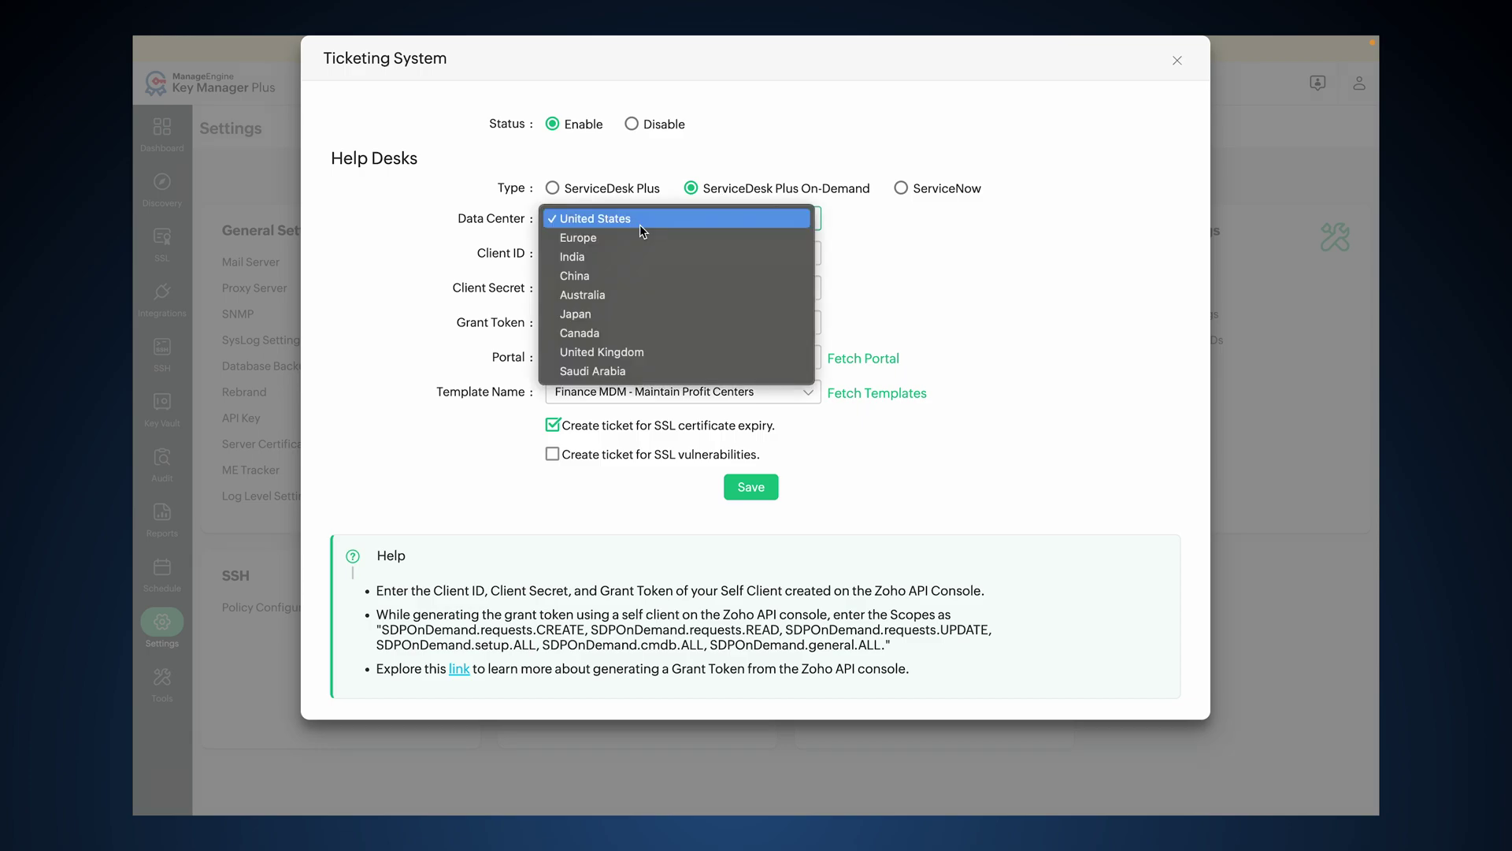
pyautogui.click(625, 224)
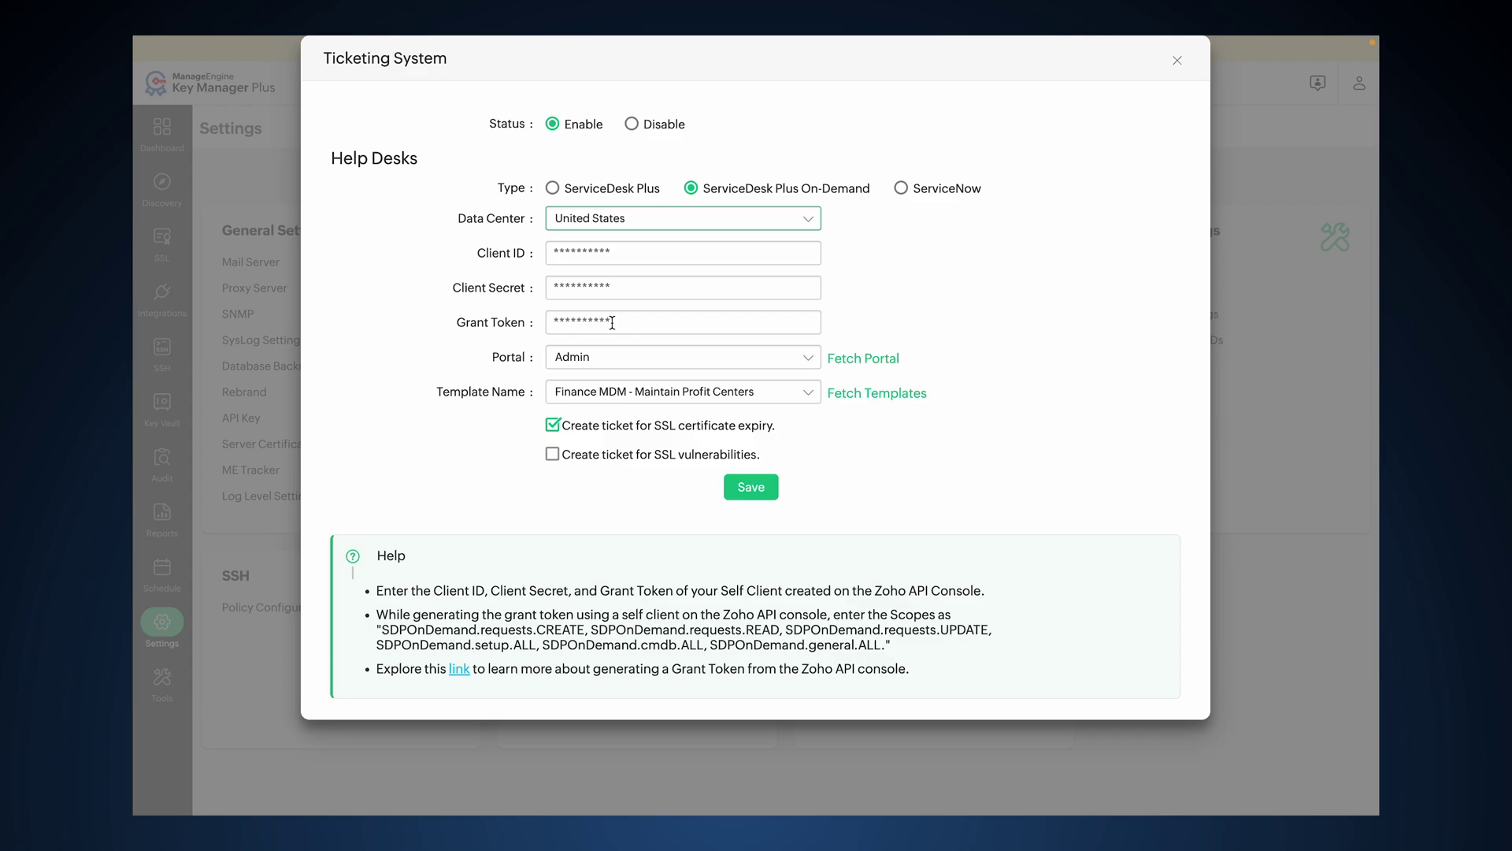
# Step: Fetch the help desk portals, choose the Admin portal, and open the expiry notification policy
pyautogui.click(869, 368)
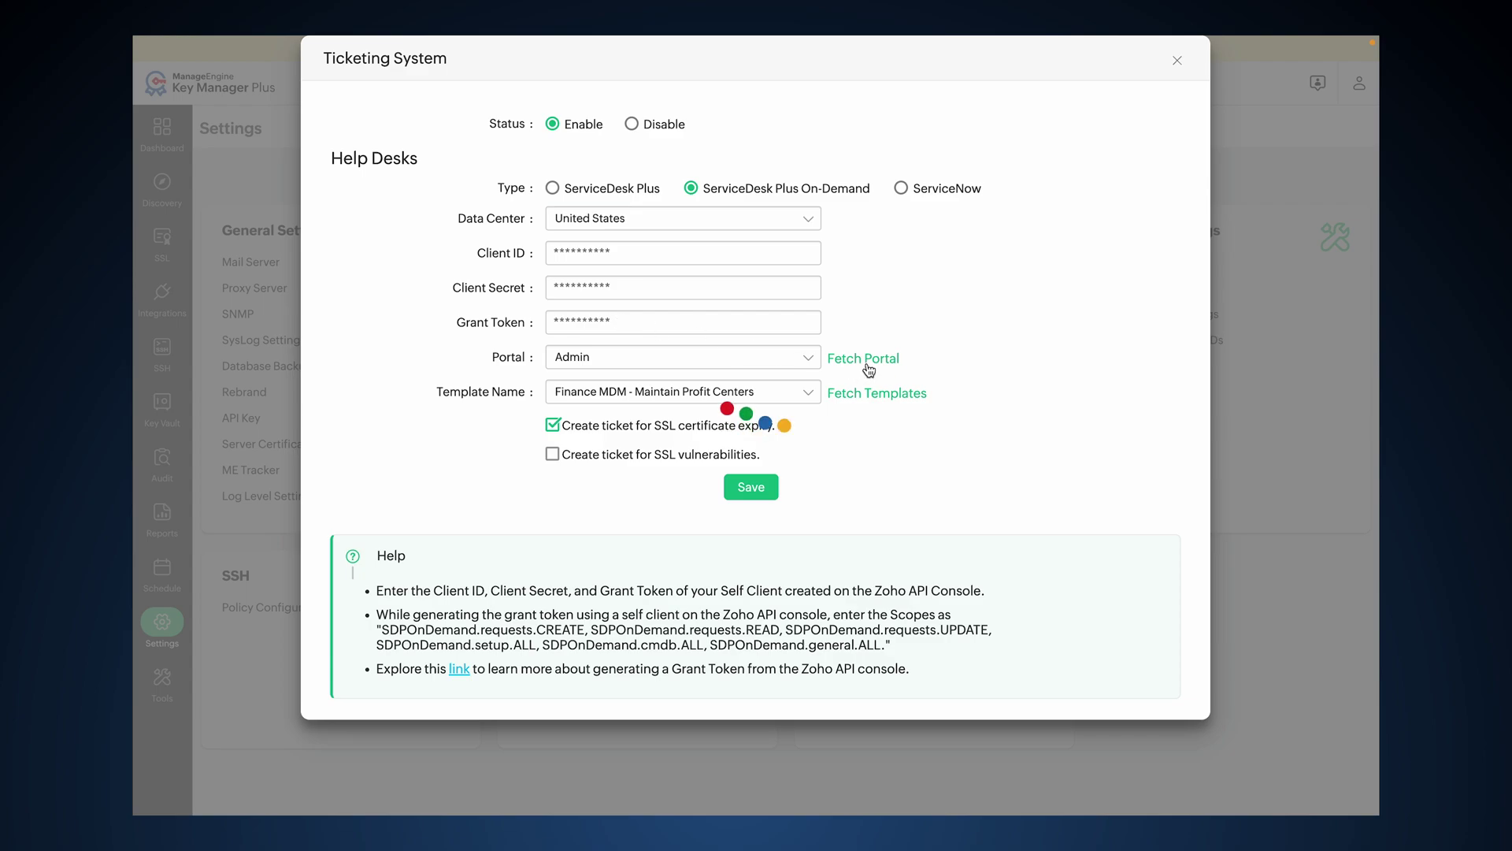
pyautogui.click(791, 364)
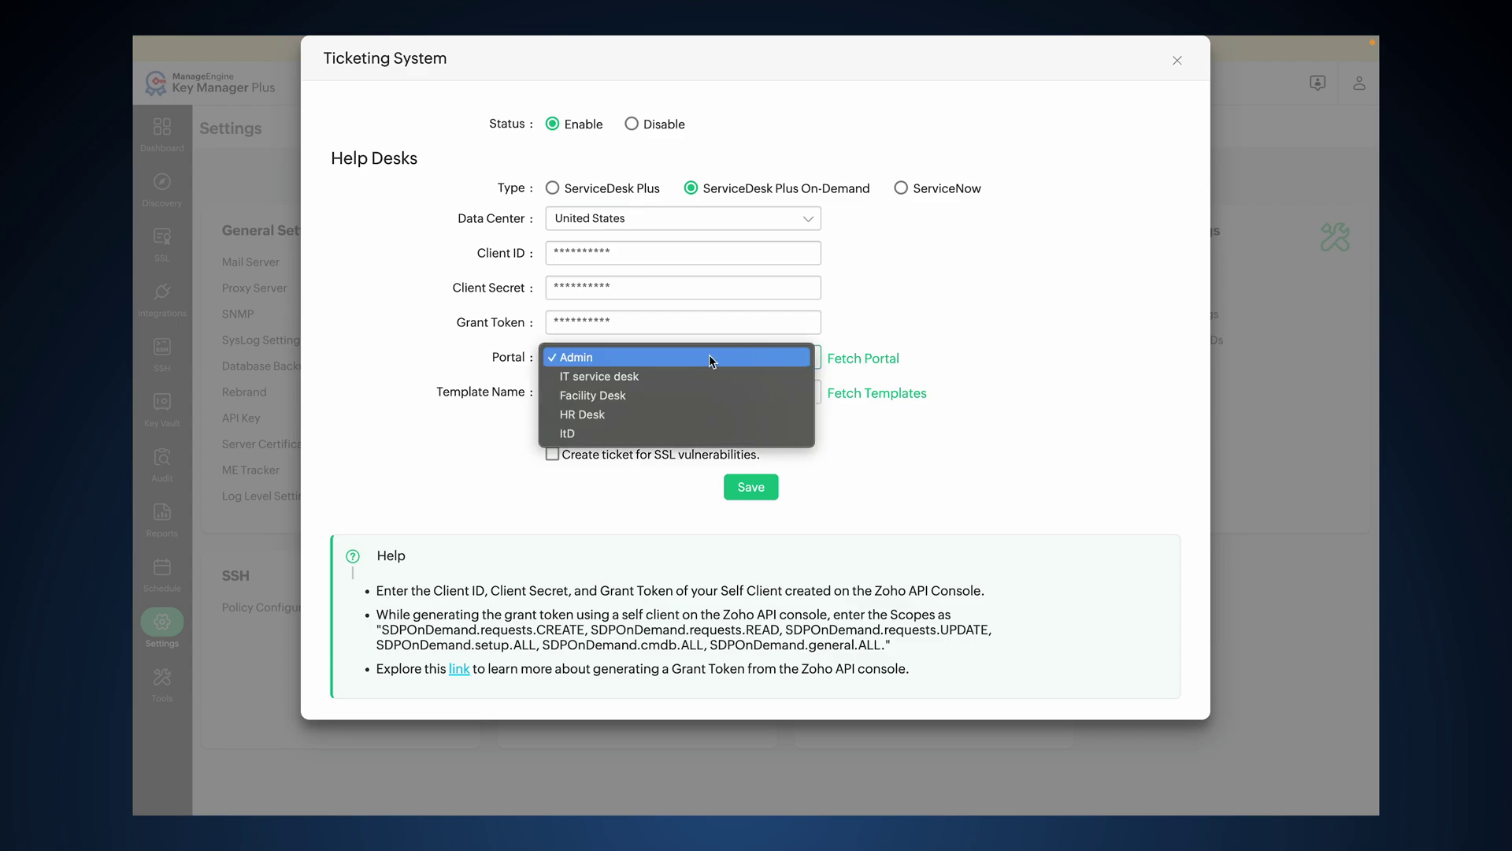
pyautogui.click(591, 356)
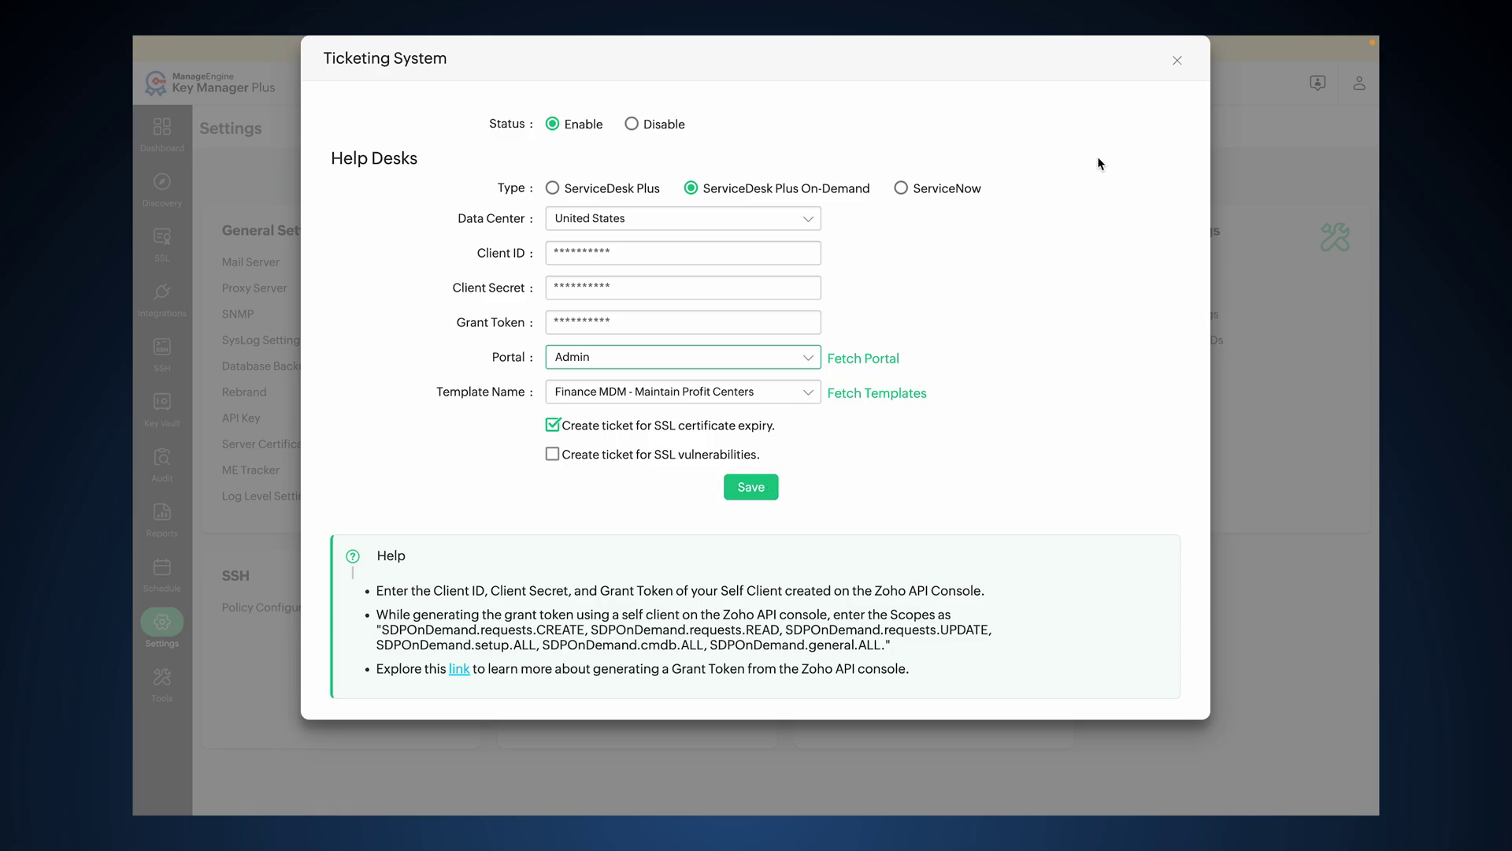
pyautogui.click(1176, 63)
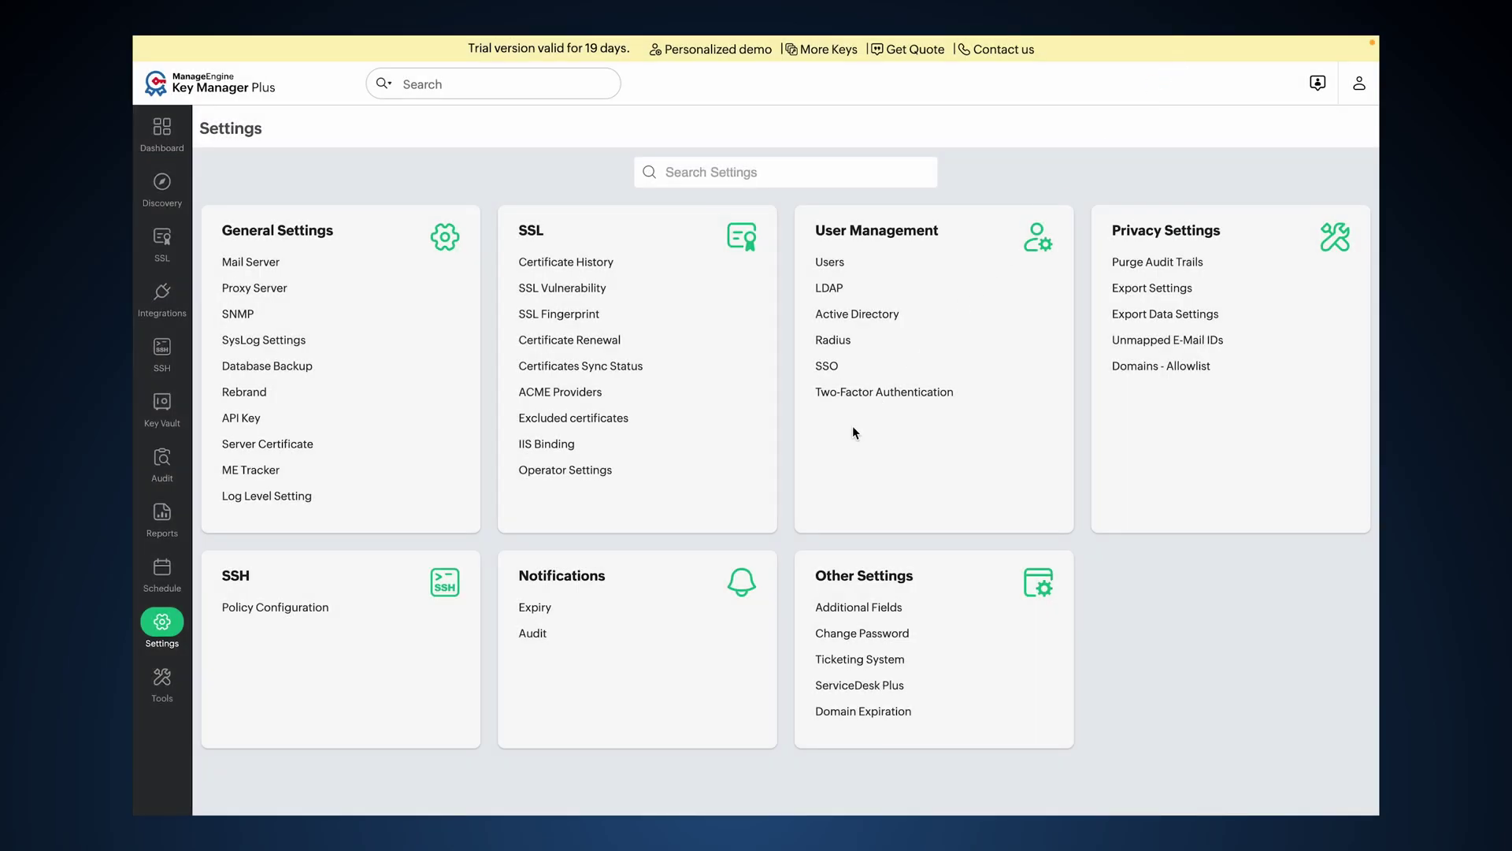
pyautogui.click(536, 608)
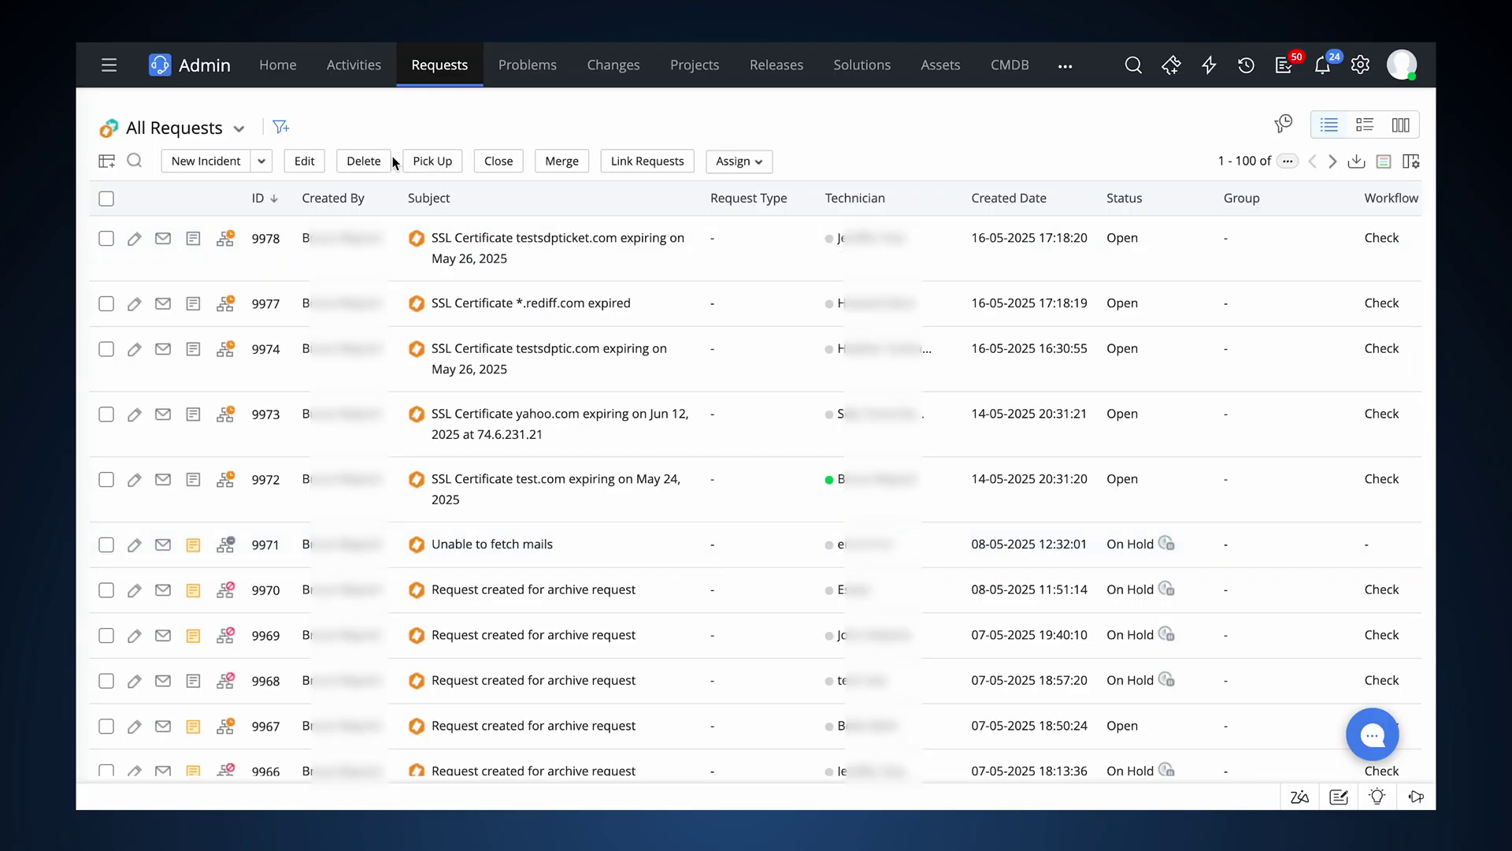
# Step: List all ServiceDesk Plus requests and preview SSL certificate expiry request 9978
pyautogui.click(446, 77)
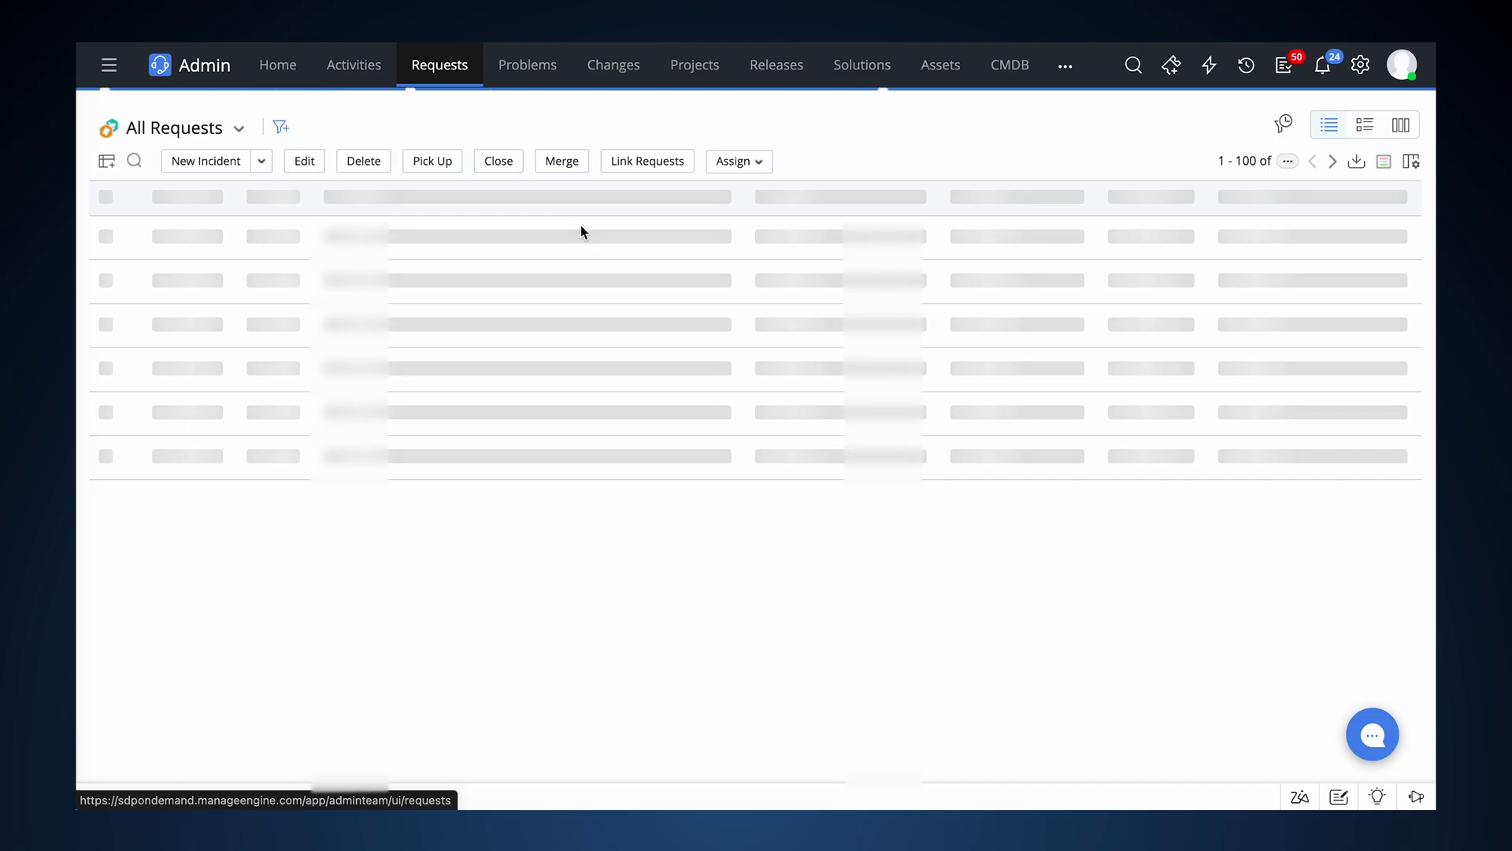
pyautogui.moveTo(583, 238)
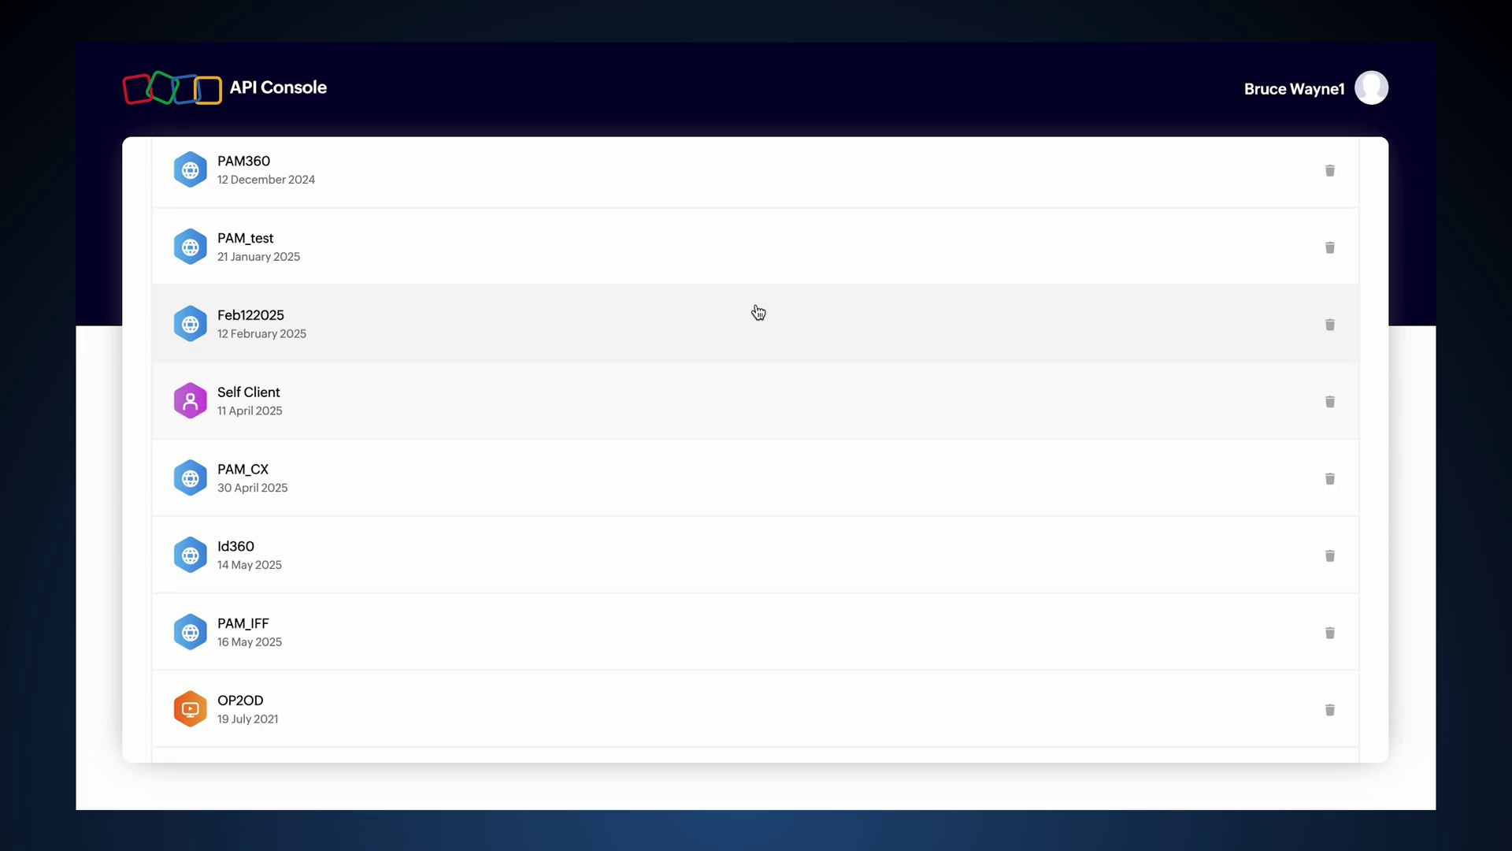
# Step: Generate and copy a Self Client grant code with pasted scopes, 10-minute validity, description KMP_SDP
pyautogui.click(423, 411)
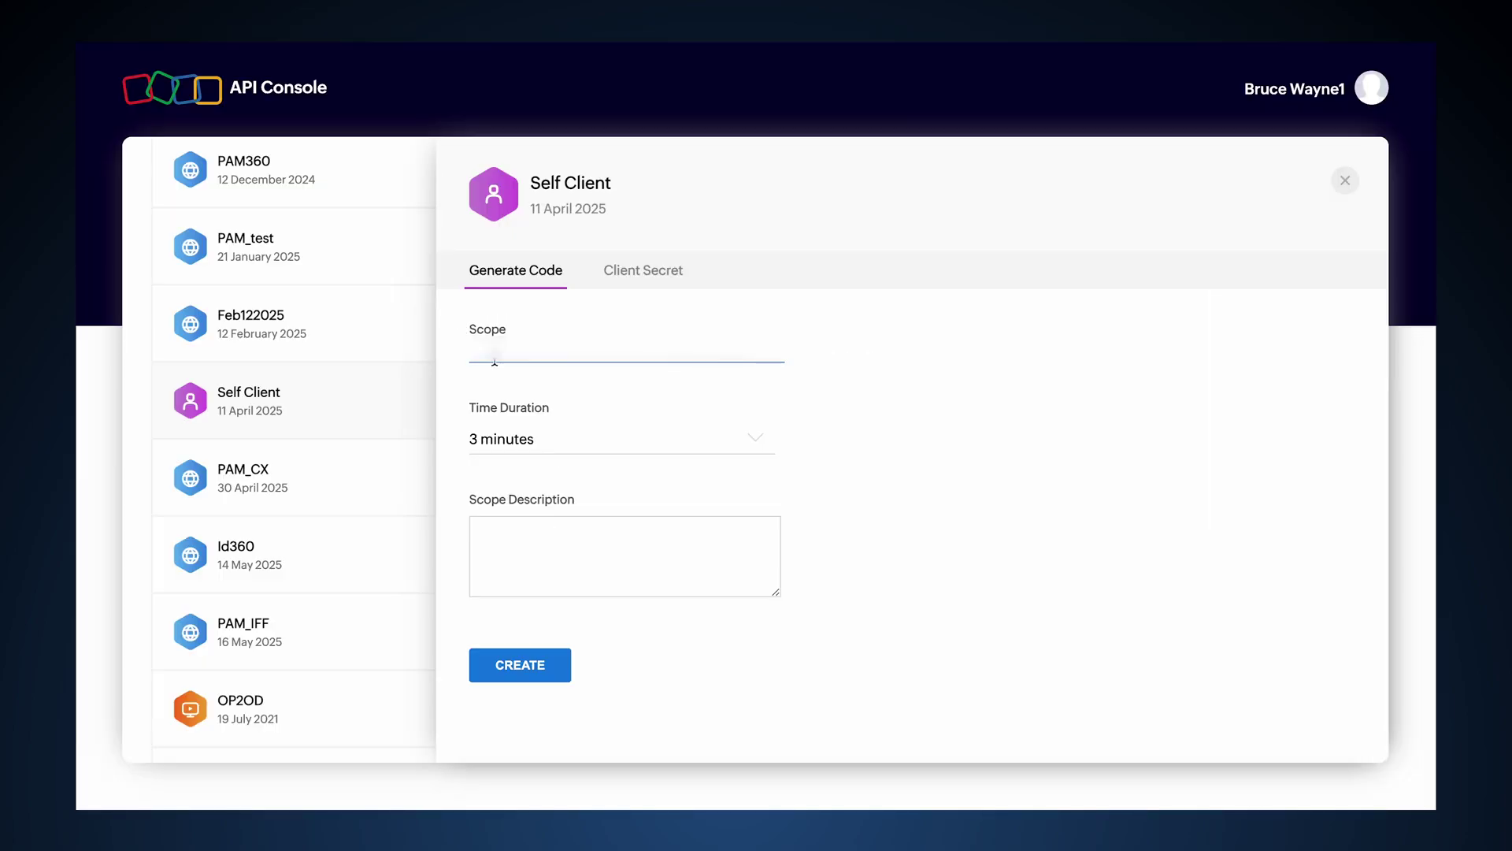
pyautogui.hotkey('ctrl', 'v')
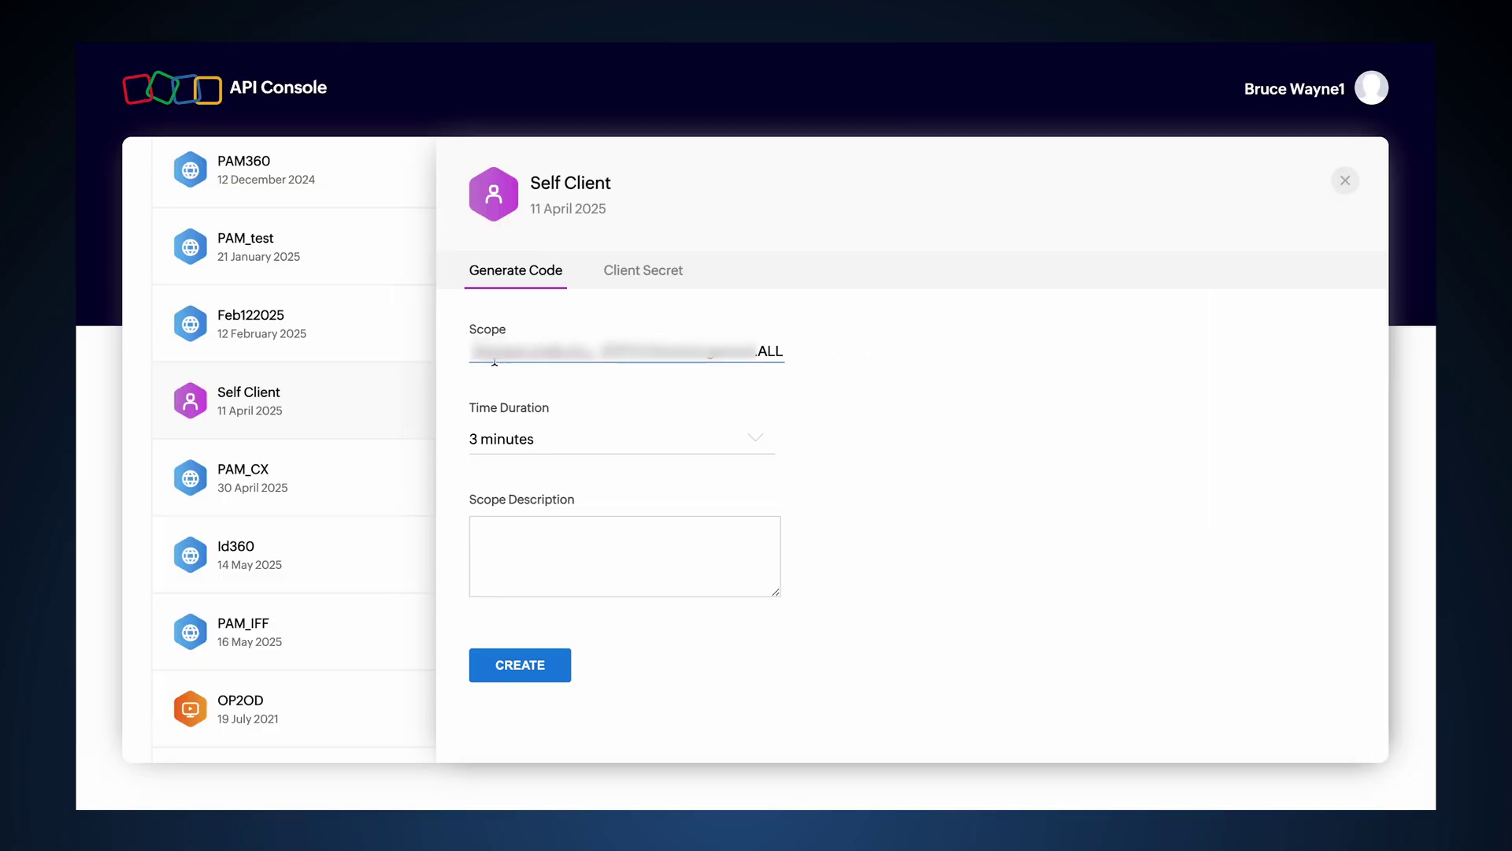
pyautogui.click(524, 445)
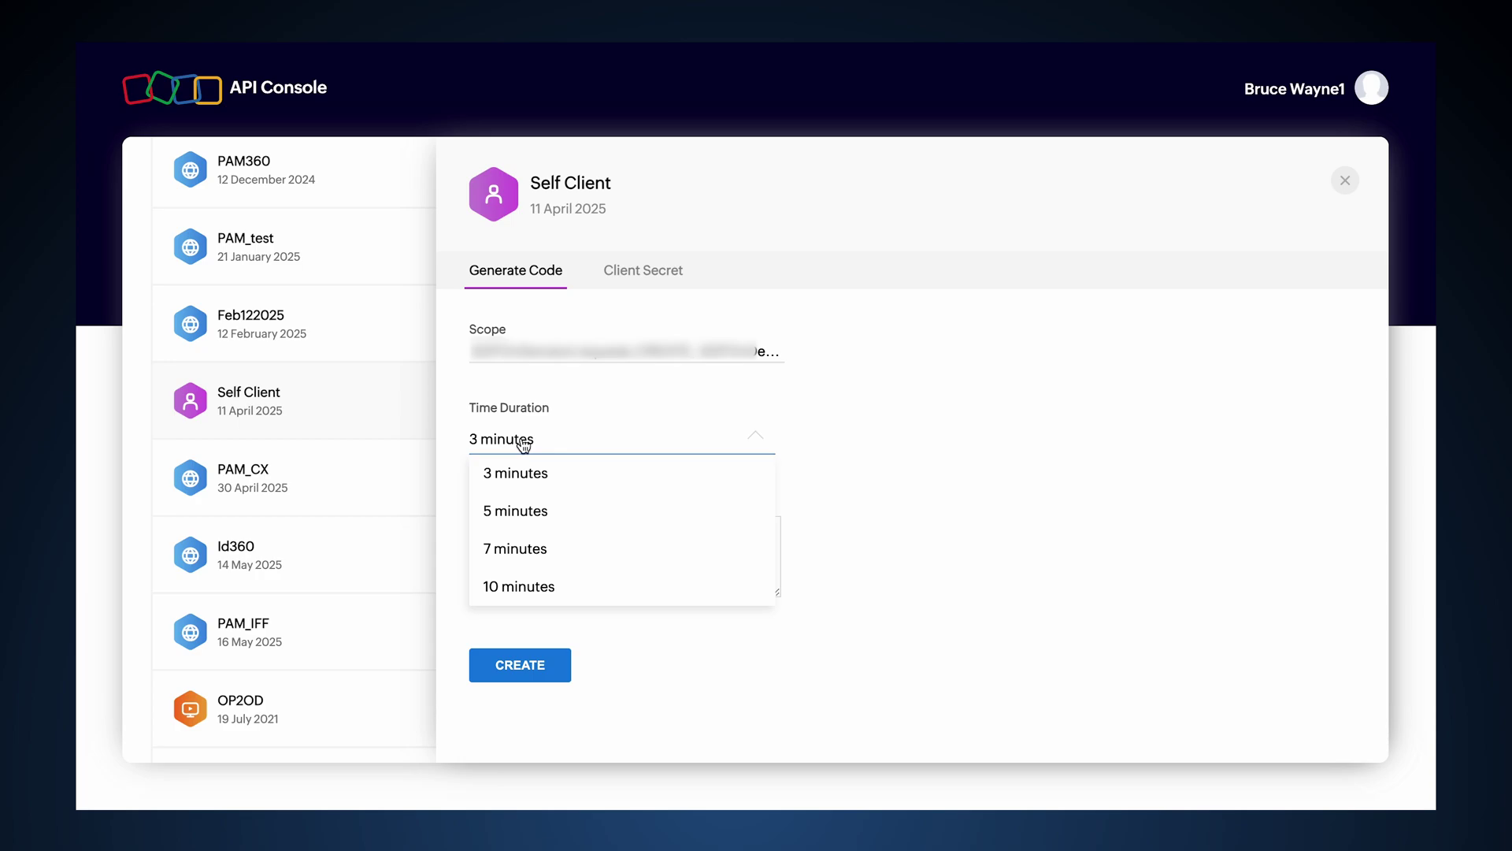
pyautogui.click(517, 589)
pyautogui.click(546, 538)
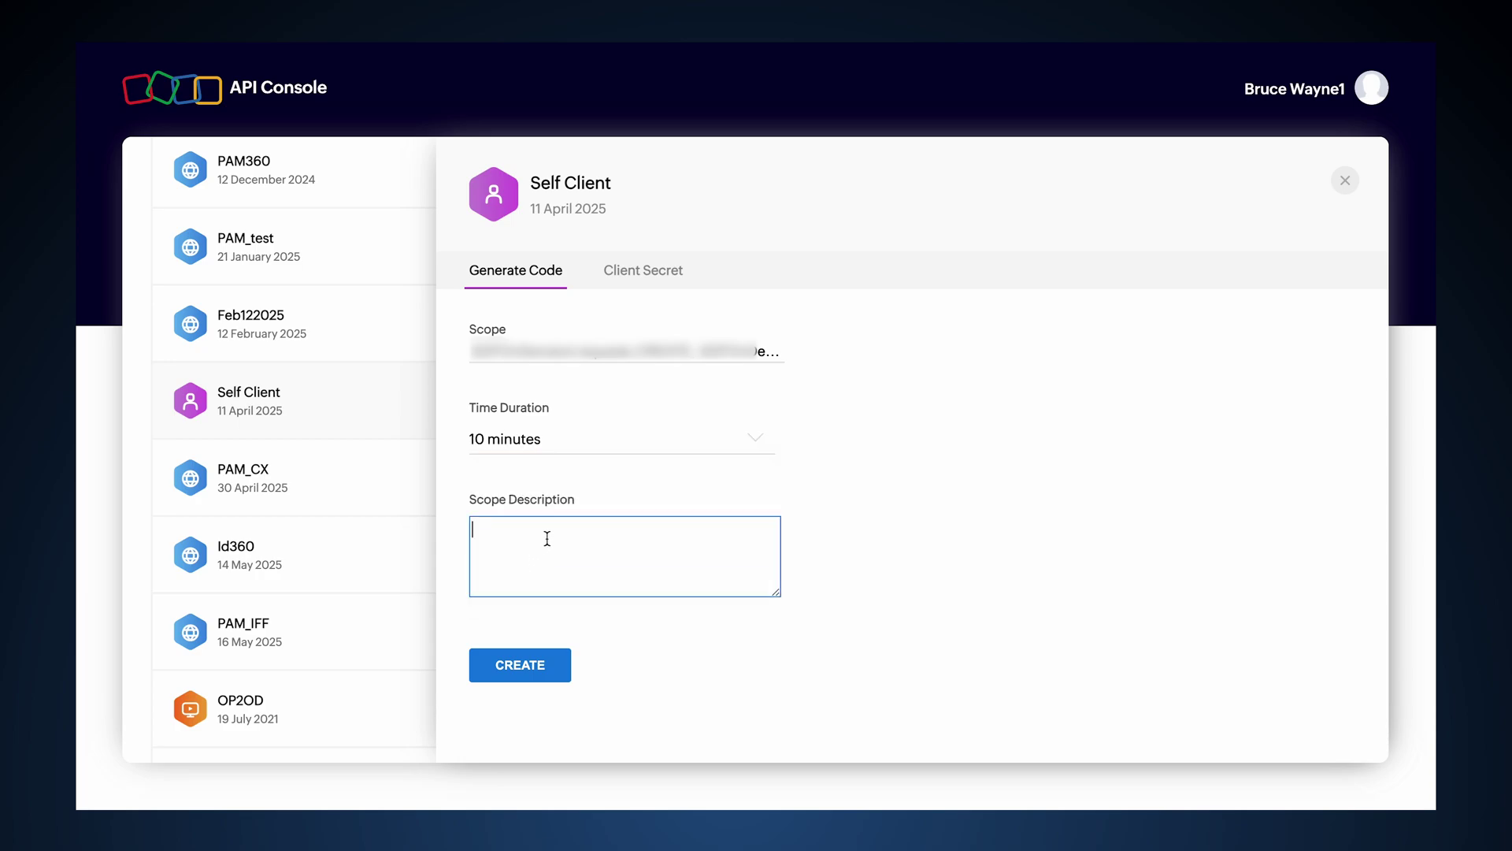
pyautogui.write('KMP_SDP')
pyautogui.click(527, 669)
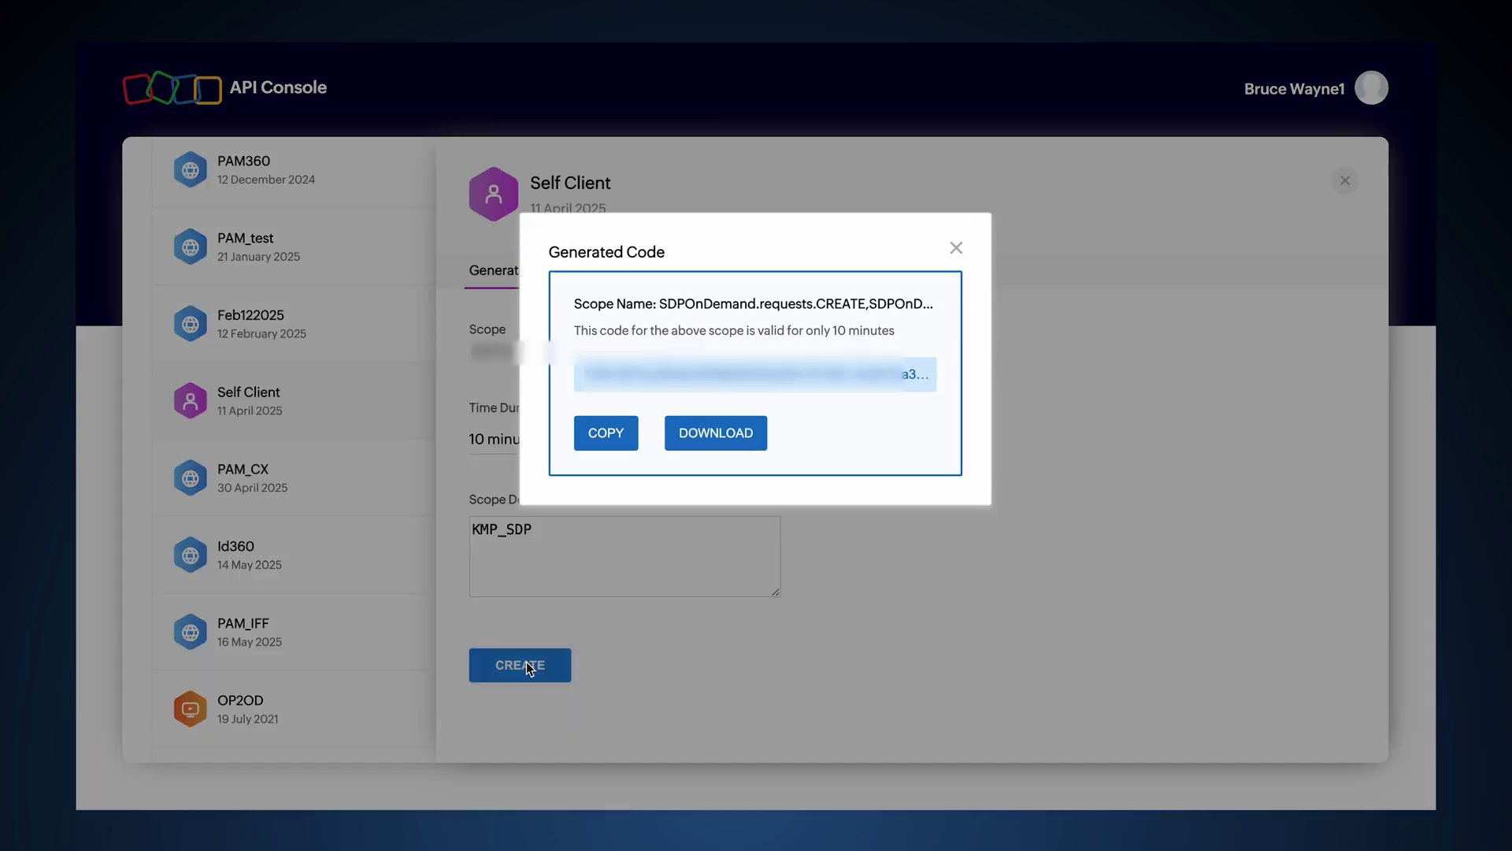
pyautogui.click(618, 442)
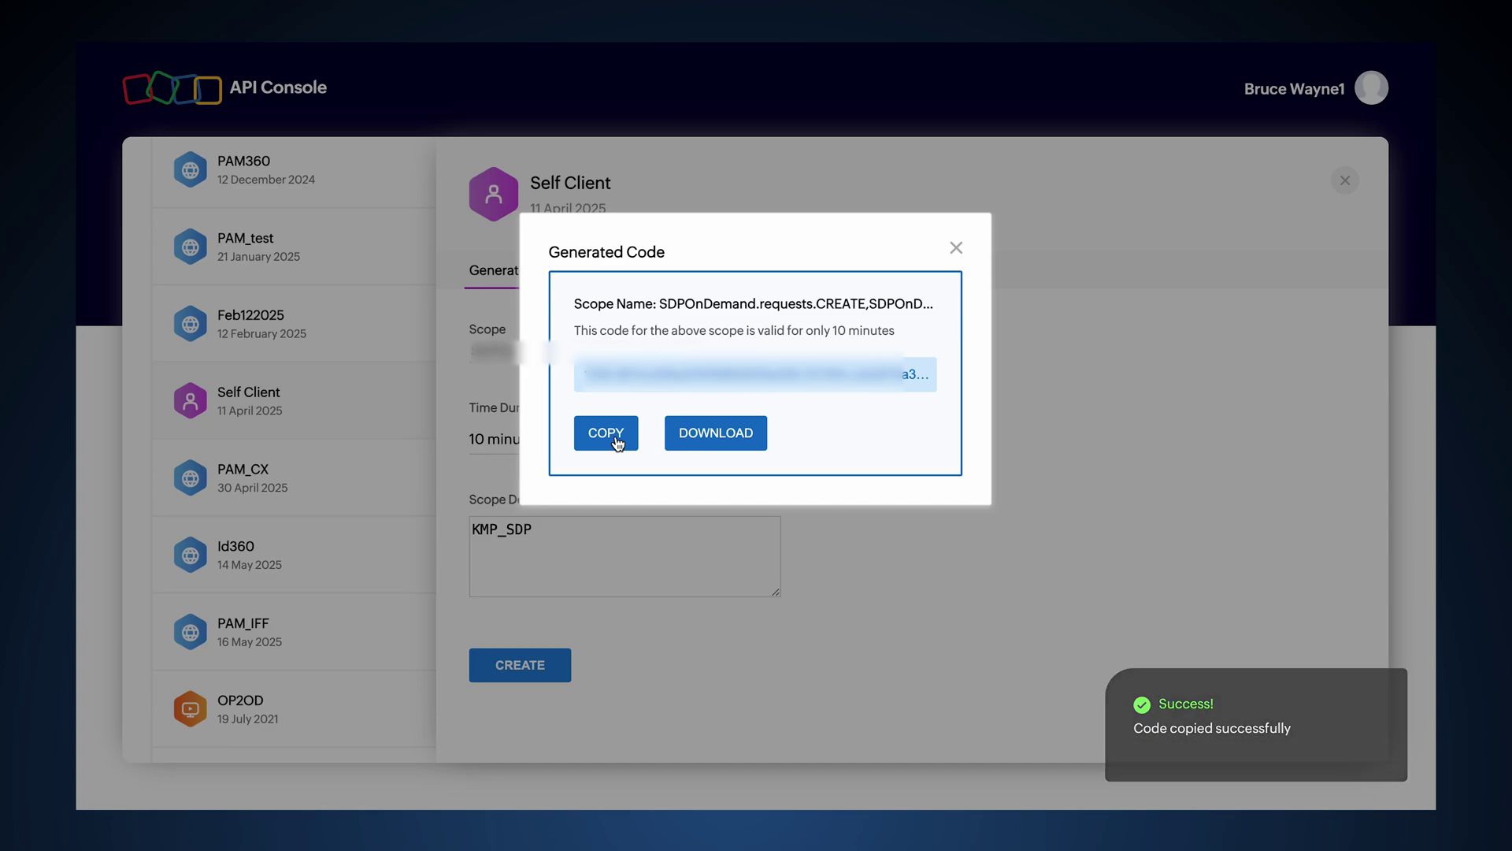
# Step: Copy the Self Client's Client ID from its Client Secret tab
pyautogui.click(957, 248)
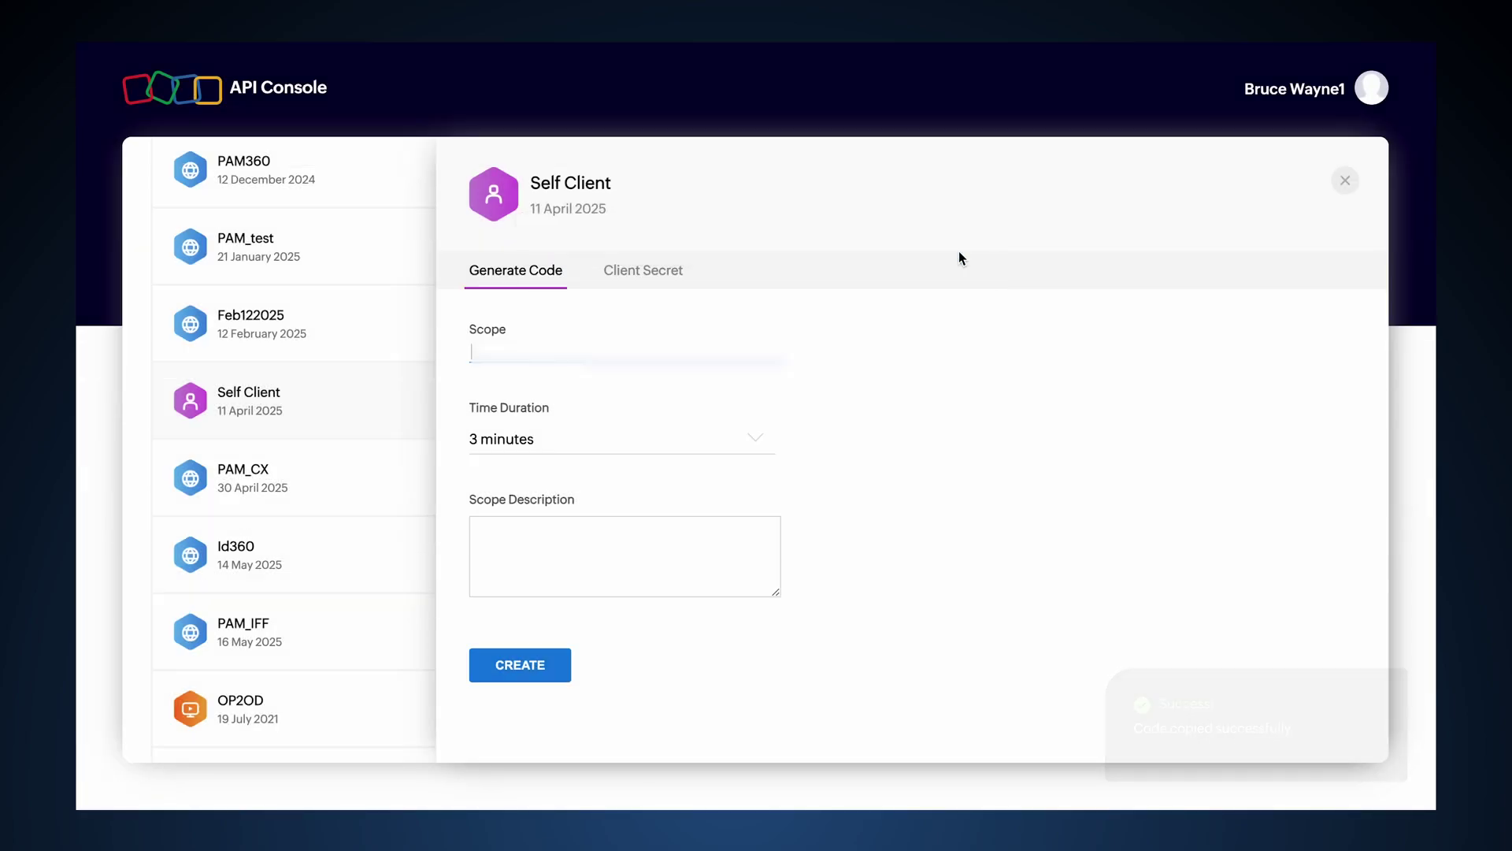
pyautogui.click(635, 277)
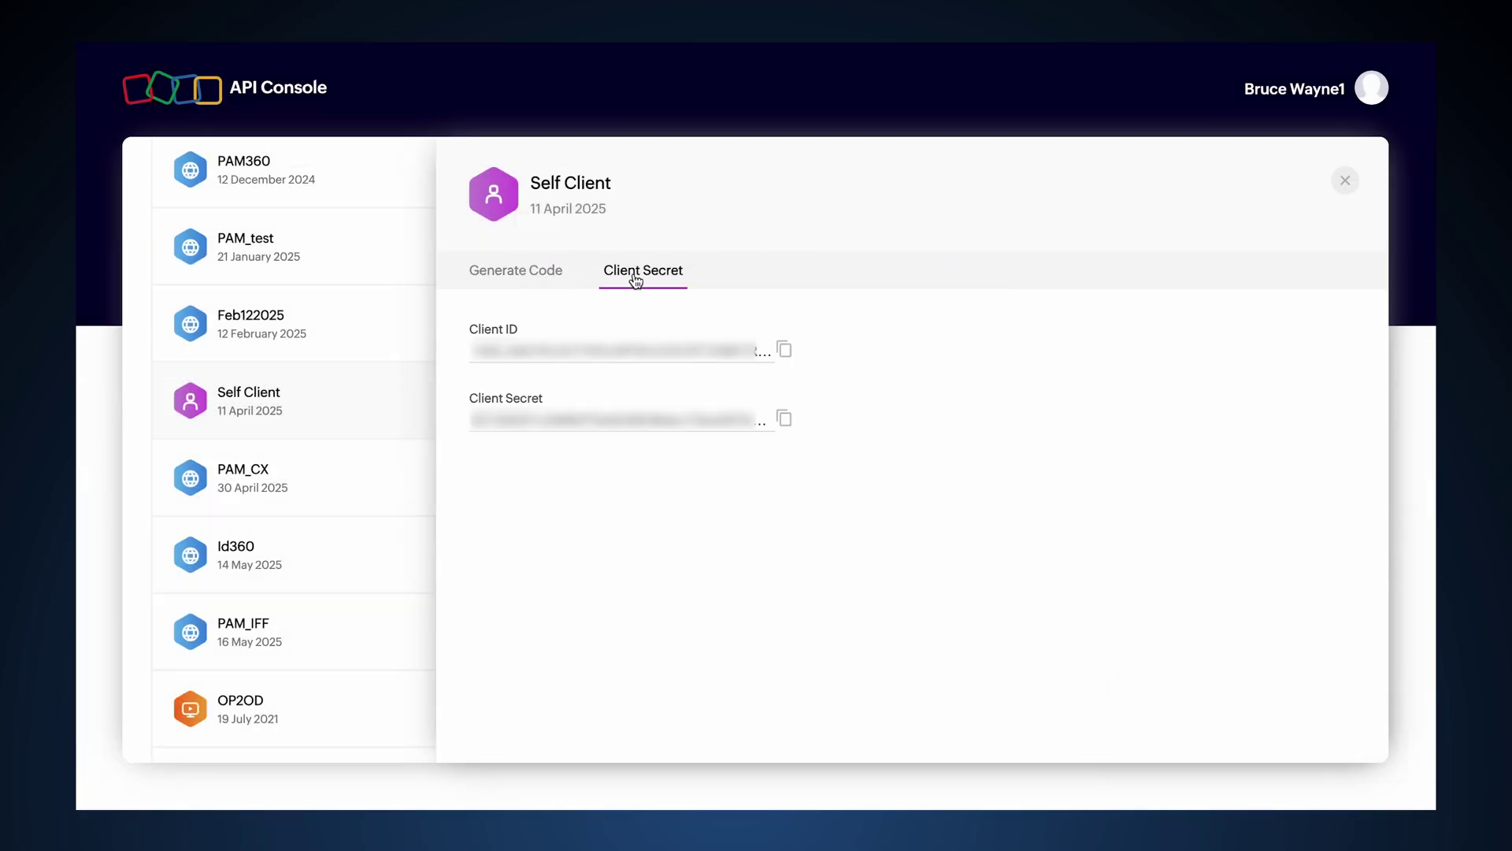
pyautogui.click(784, 349)
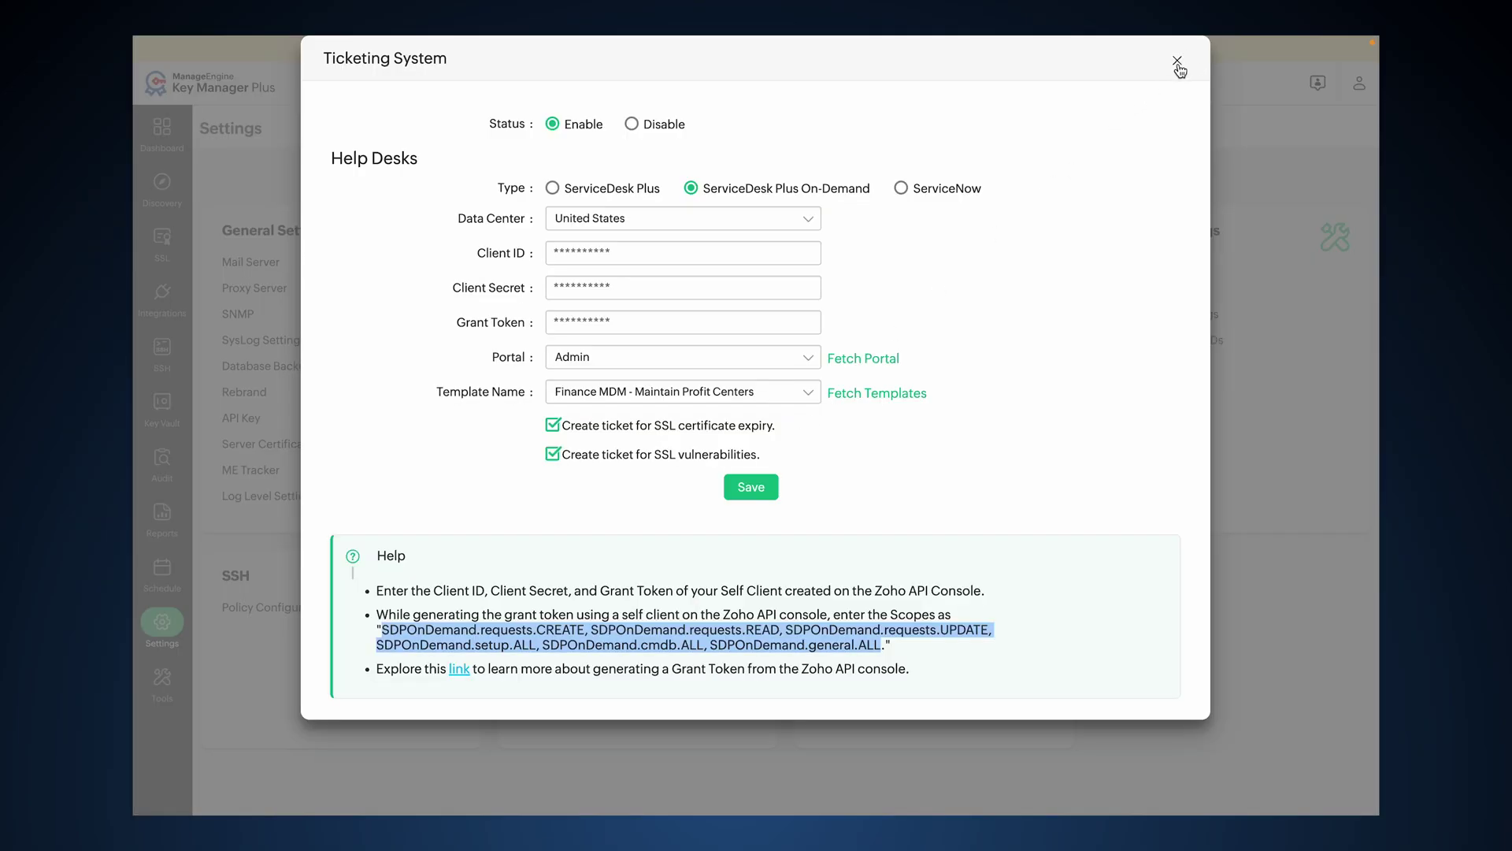
# Step: Schedule the SSL vulnerability scan to recur weekly on Sunday and save it
pyautogui.click(1177, 60)
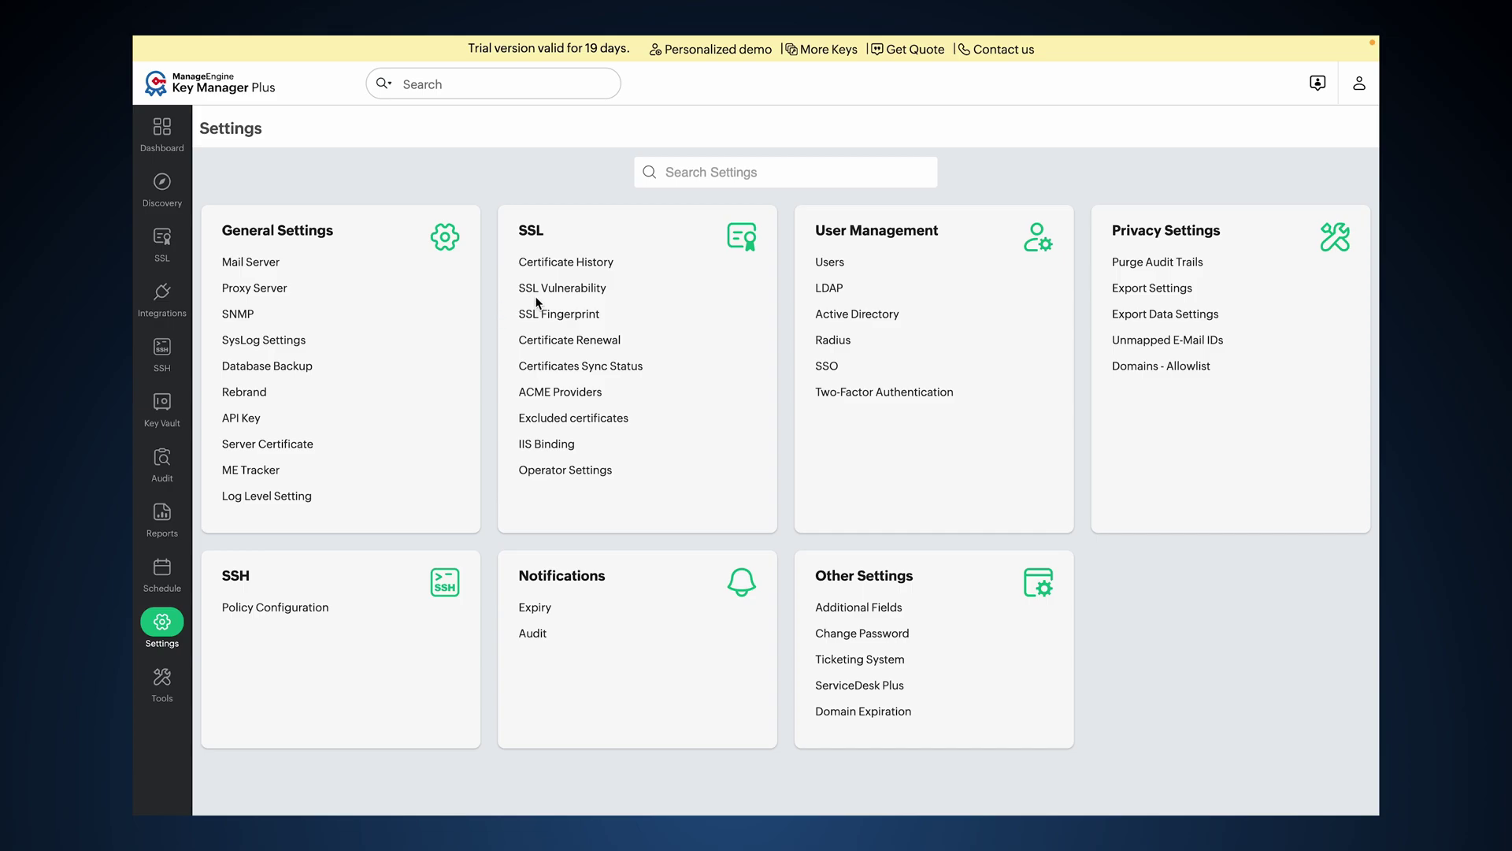
pyautogui.click(556, 291)
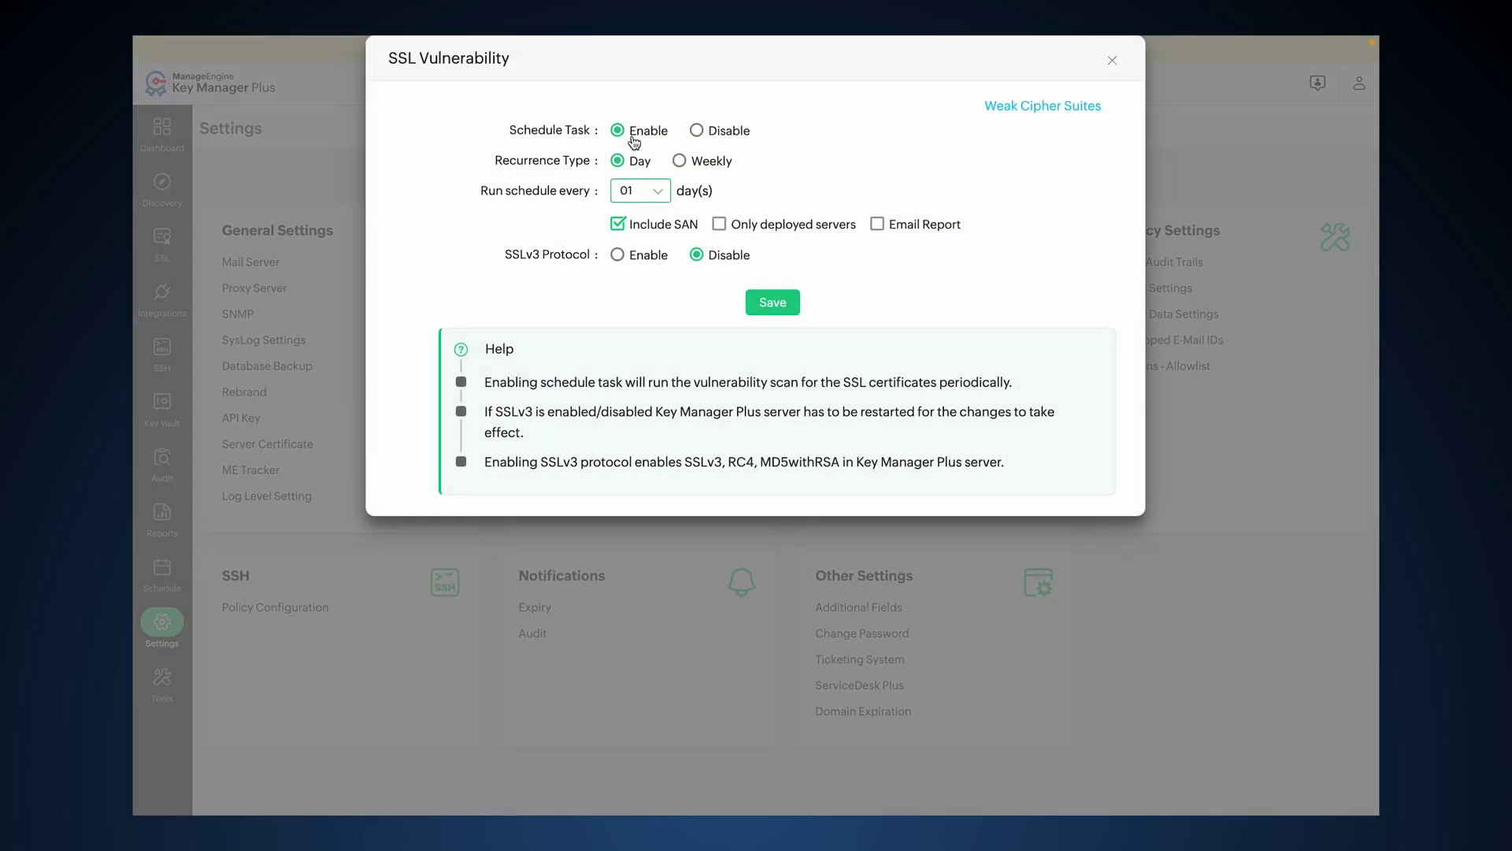
pyautogui.click(700, 164)
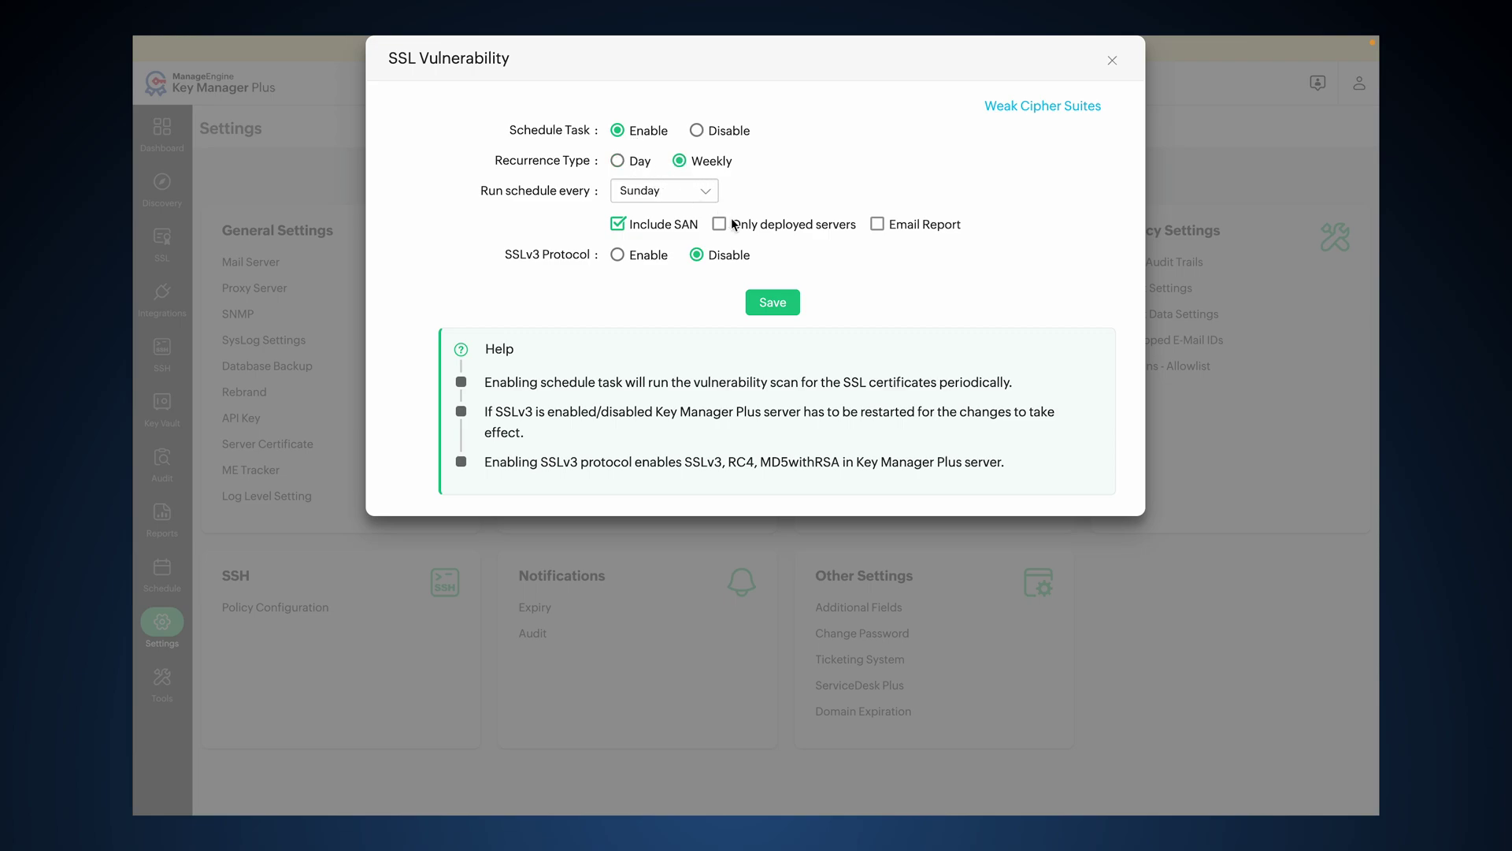
pyautogui.click(768, 301)
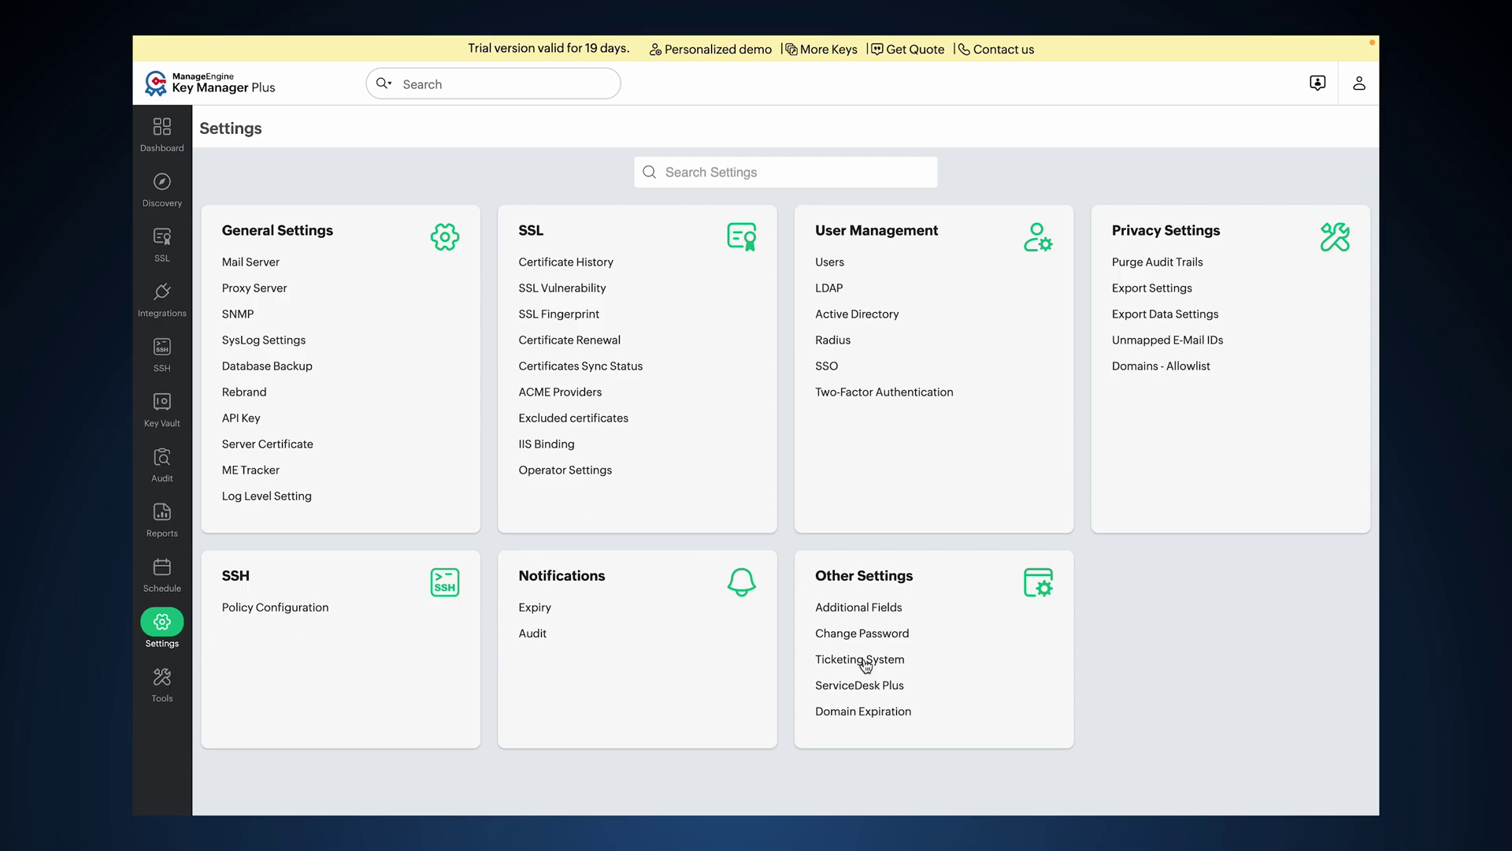
# Step: Fetch ServiceDesk portals, select Admin, and save the ticketing integration, confirming certificate sharing
pyautogui.click(864, 660)
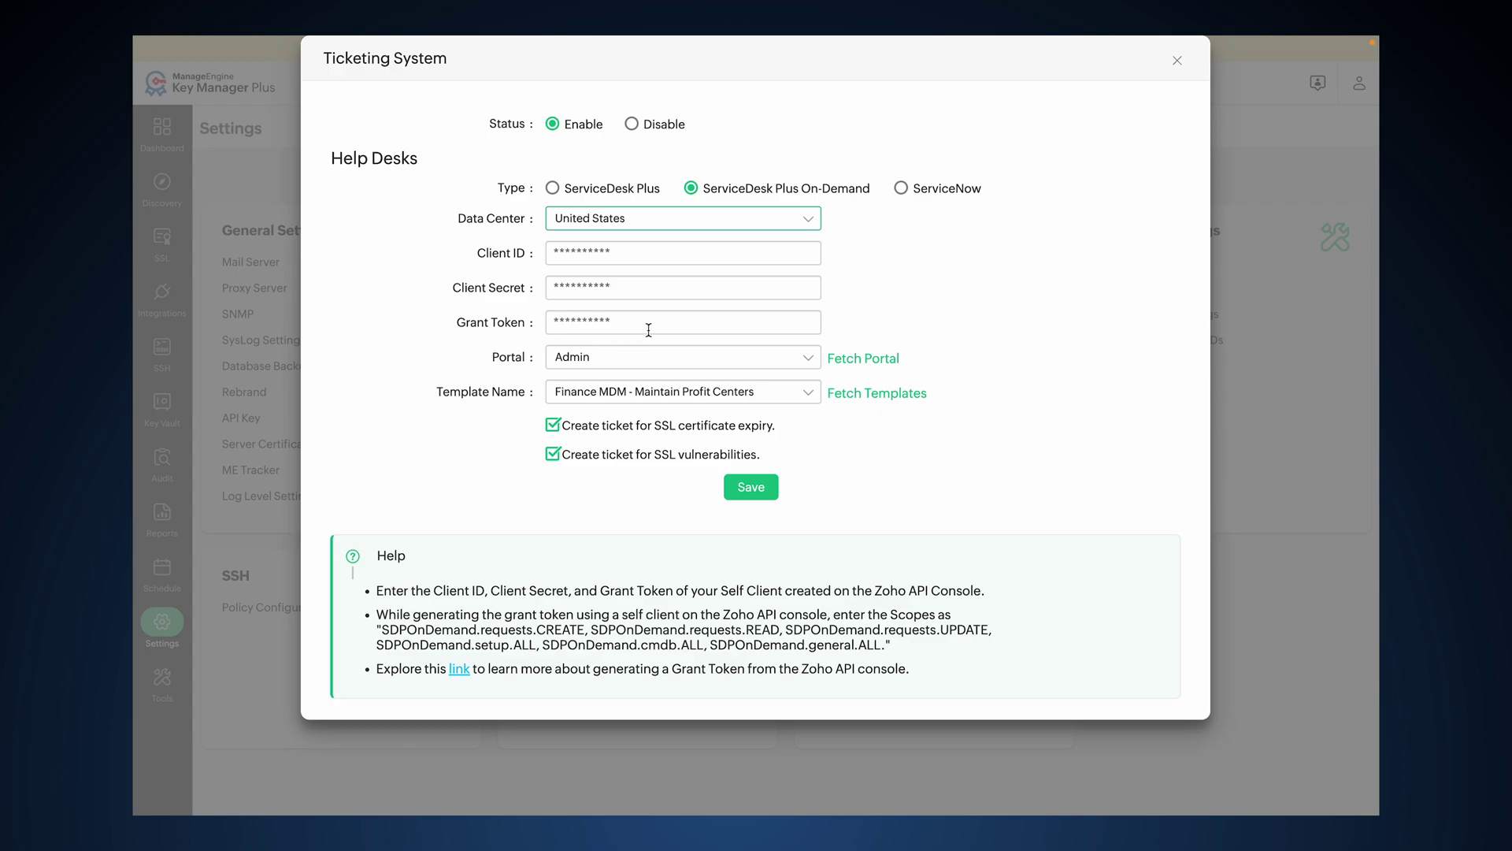
pyautogui.click(847, 360)
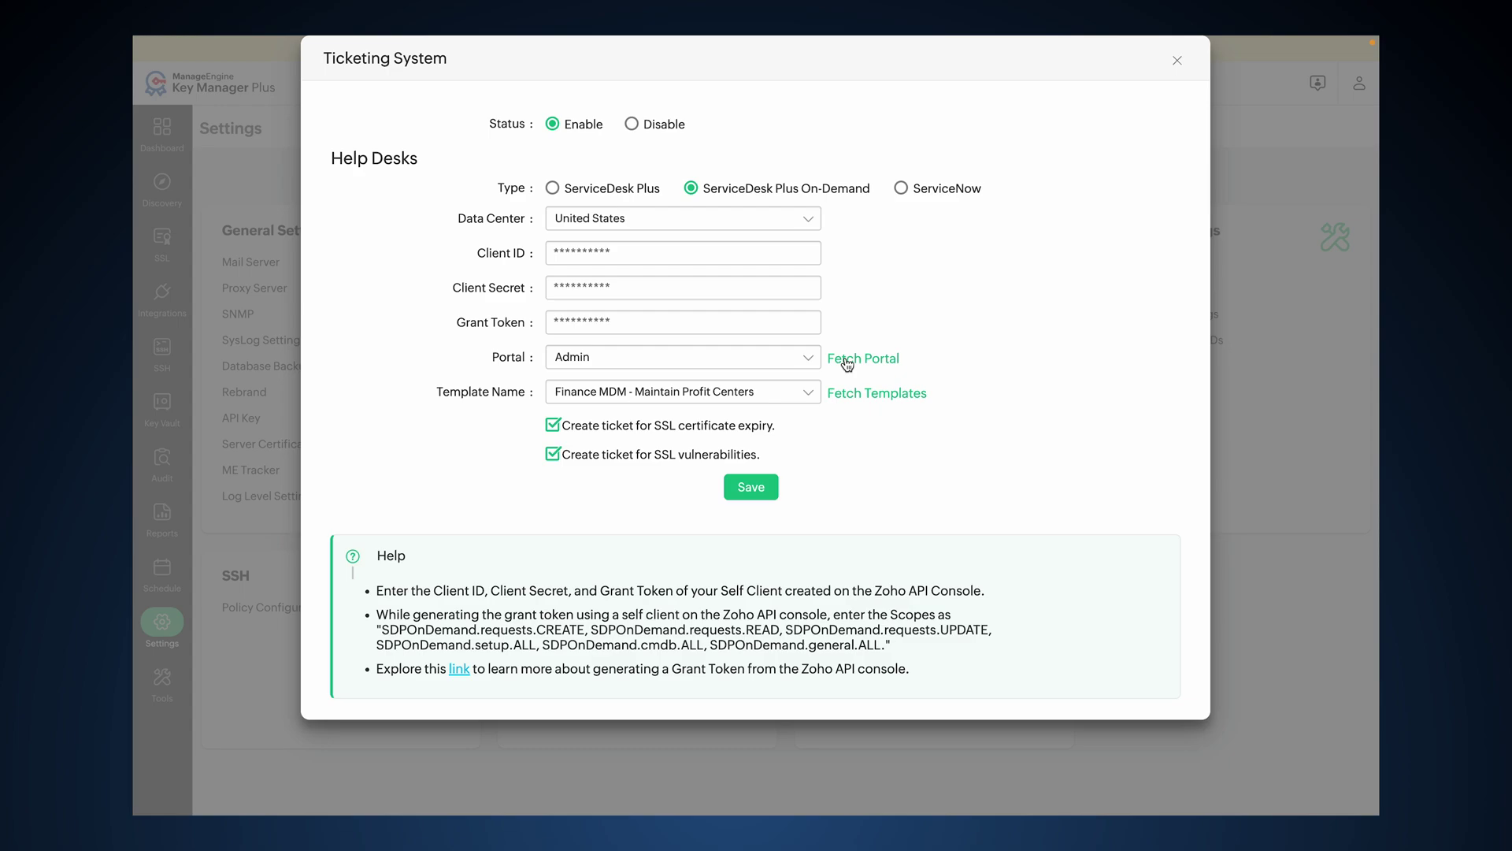
pyautogui.click(625, 359)
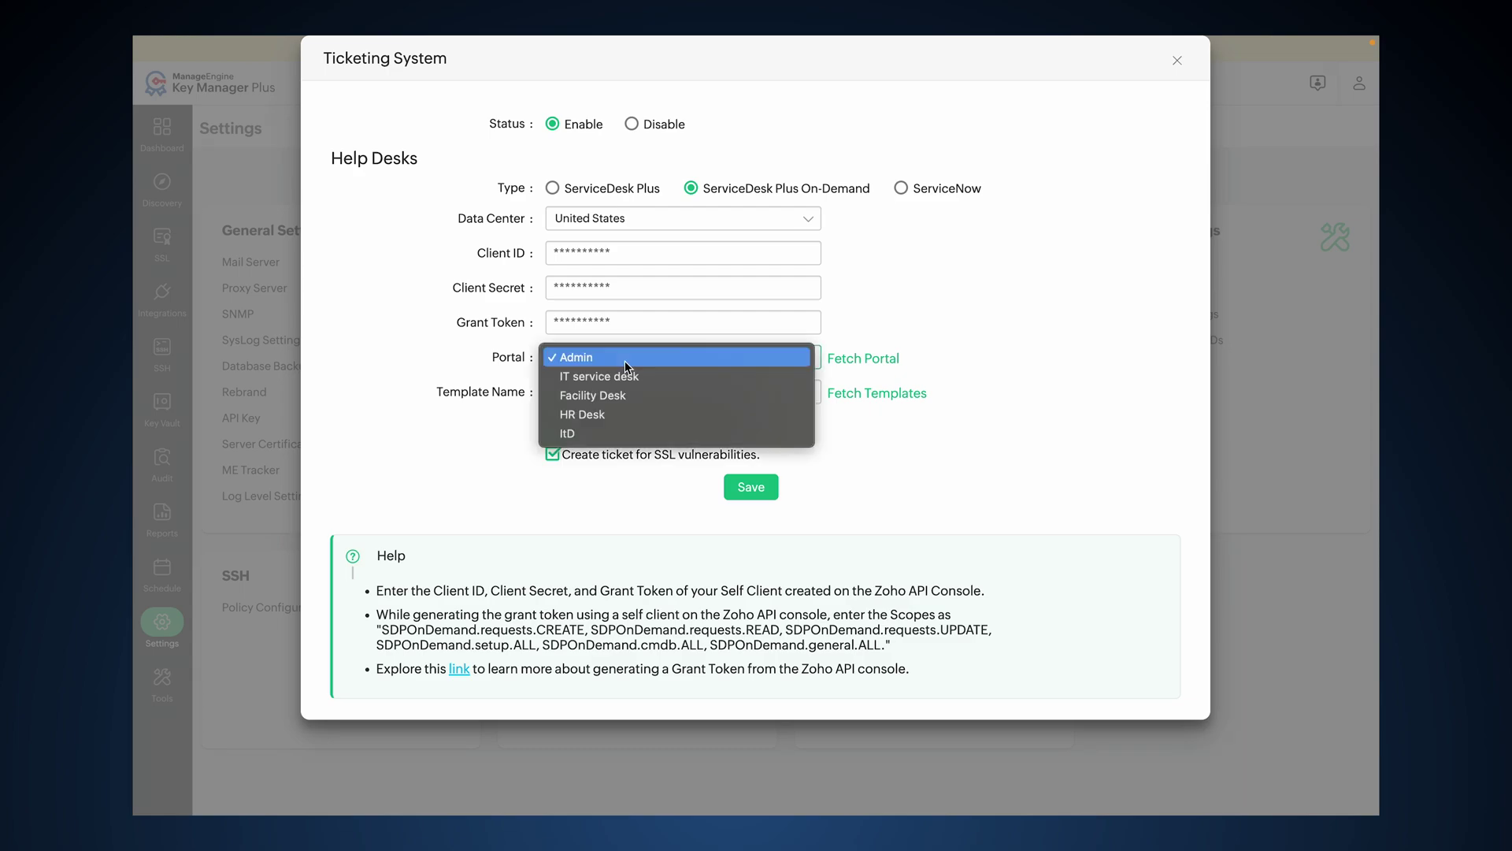
pyautogui.click(613, 362)
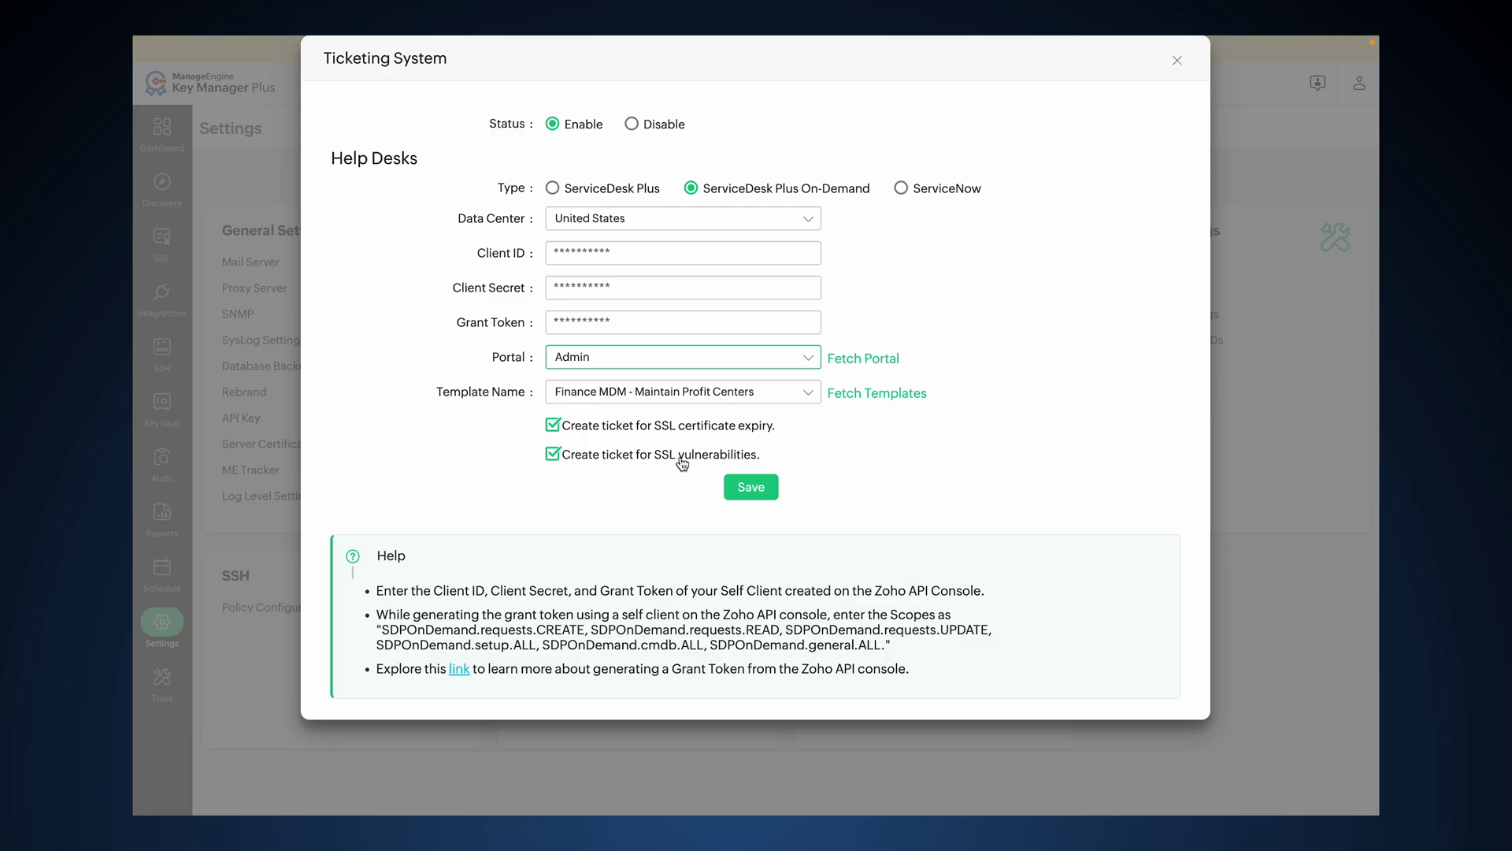
pyautogui.click(751, 488)
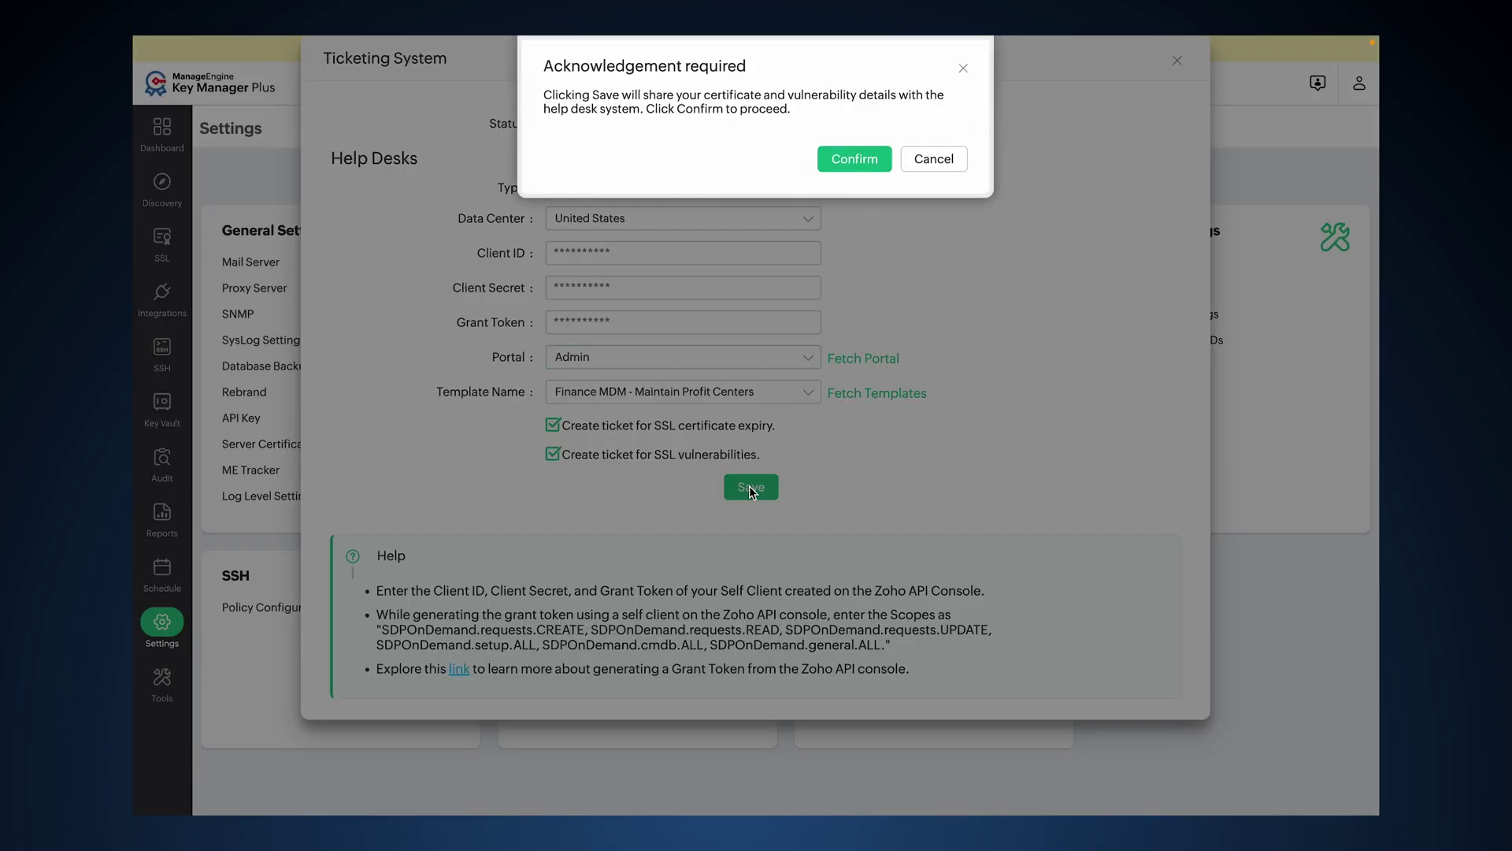
pyautogui.click(862, 161)
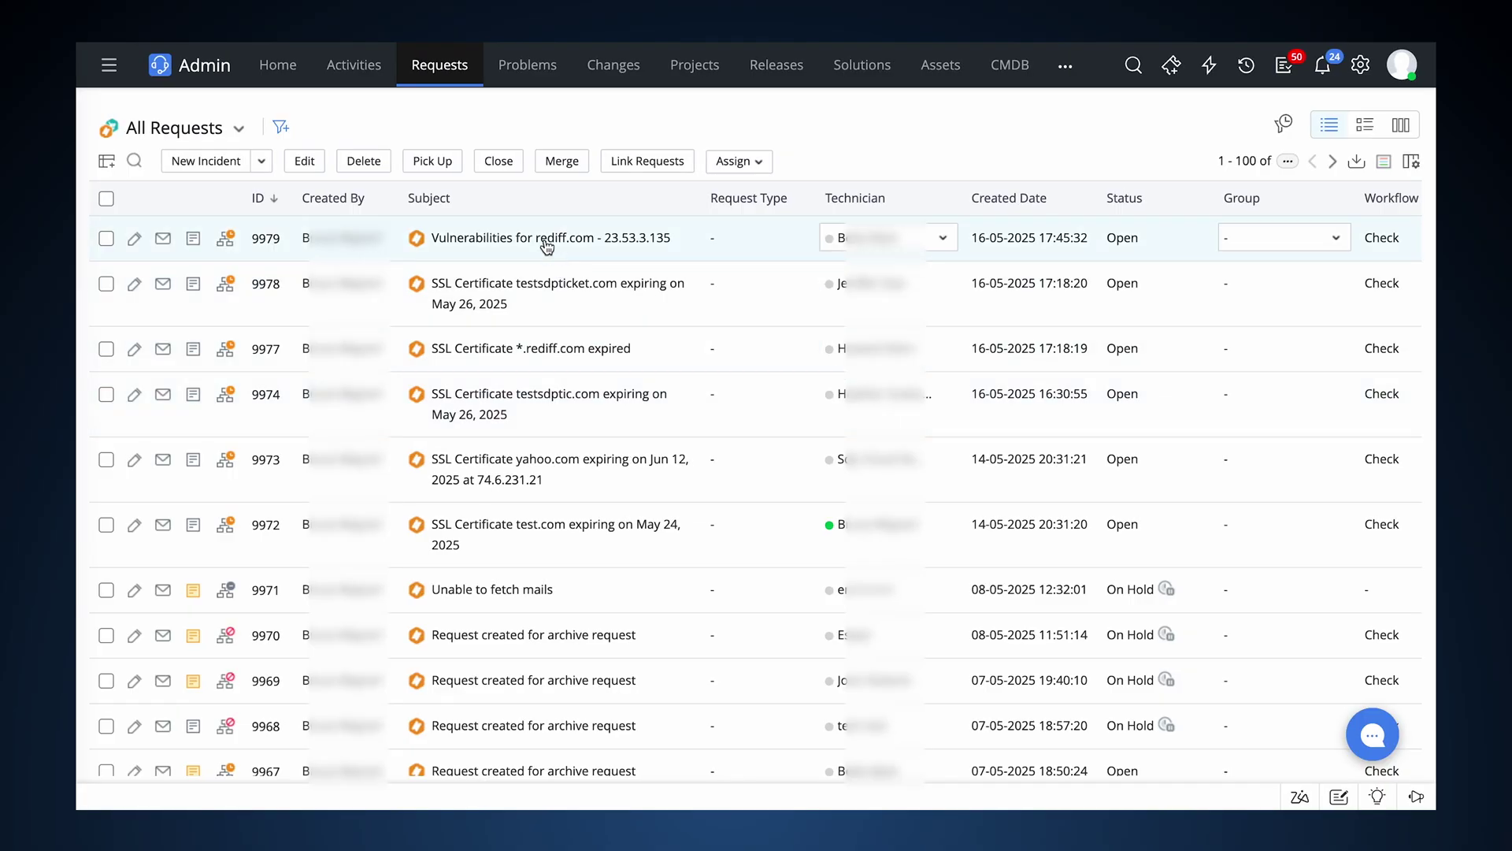
# Step: Preview the new SSL vulnerabilities ticket for rediff.com at the top of All Requests
pyautogui.moveTo(546, 246)
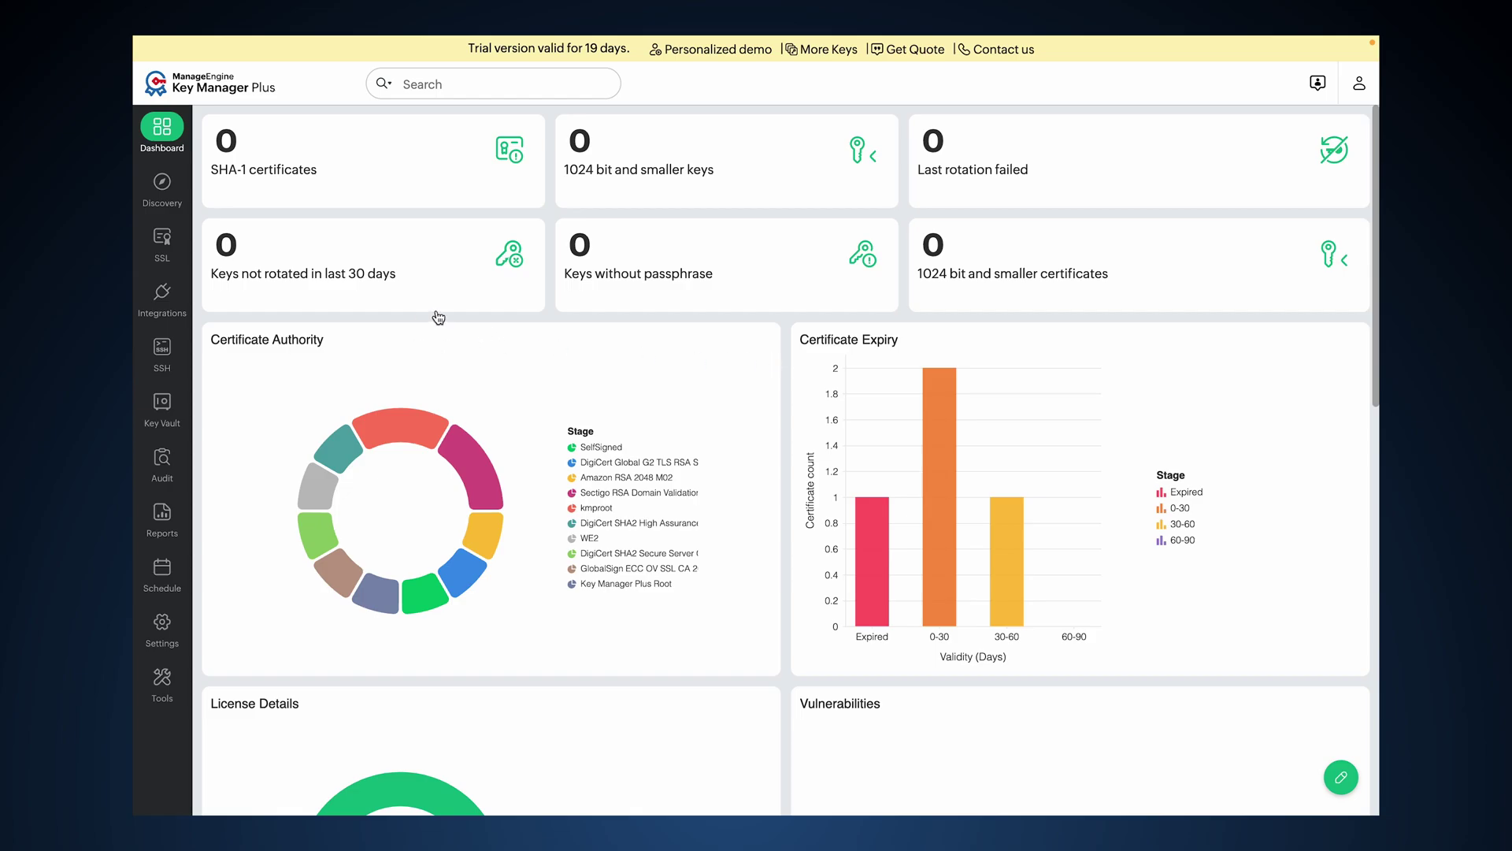
# Step: Save the ServiceDesk Plus On-Demand server details with the United States data center and confirm sharing
pyautogui.click(164, 624)
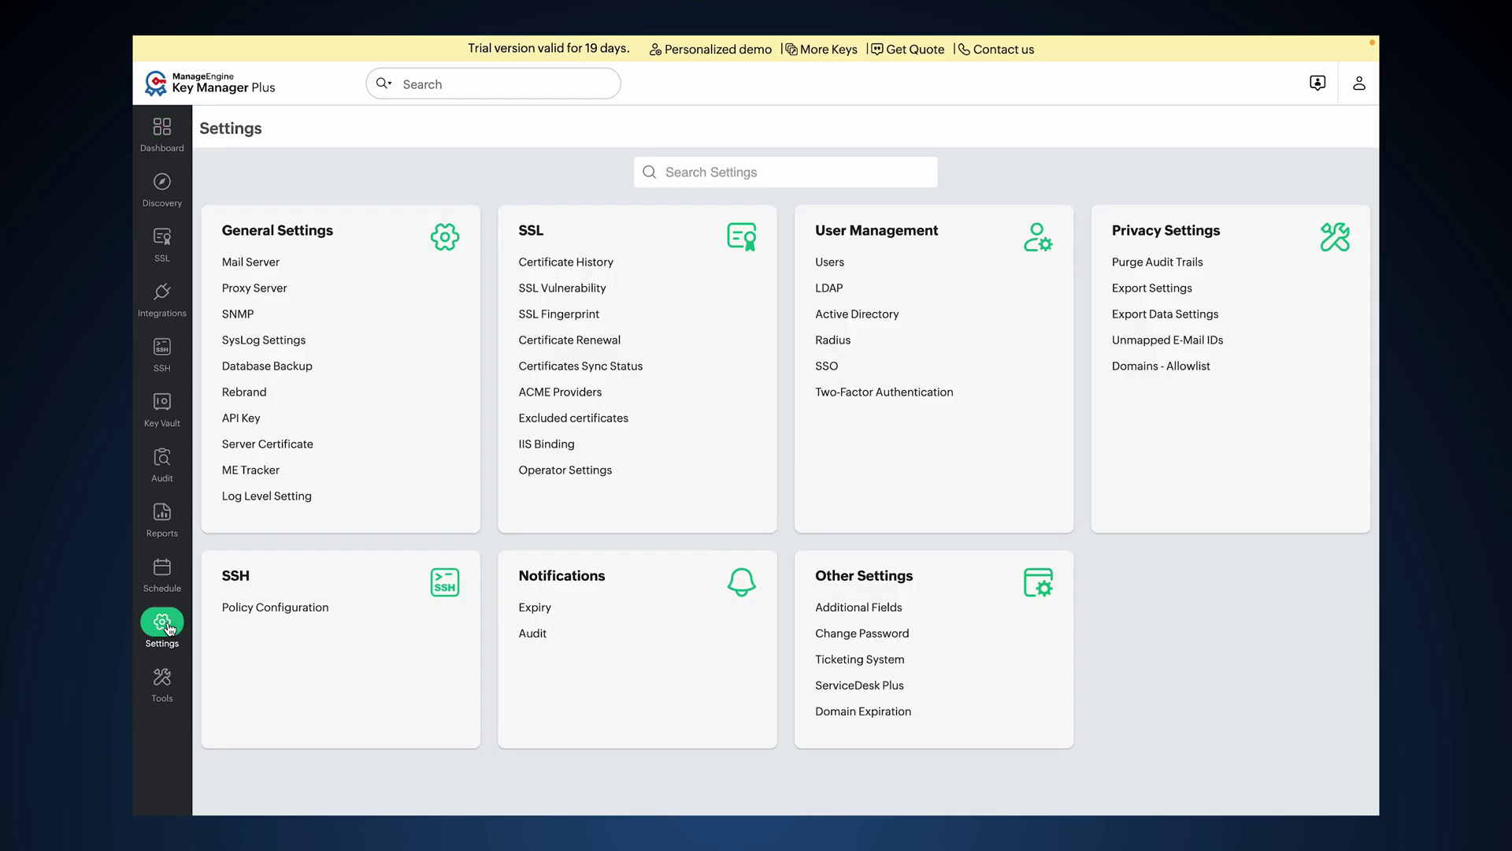
pyautogui.click(872, 687)
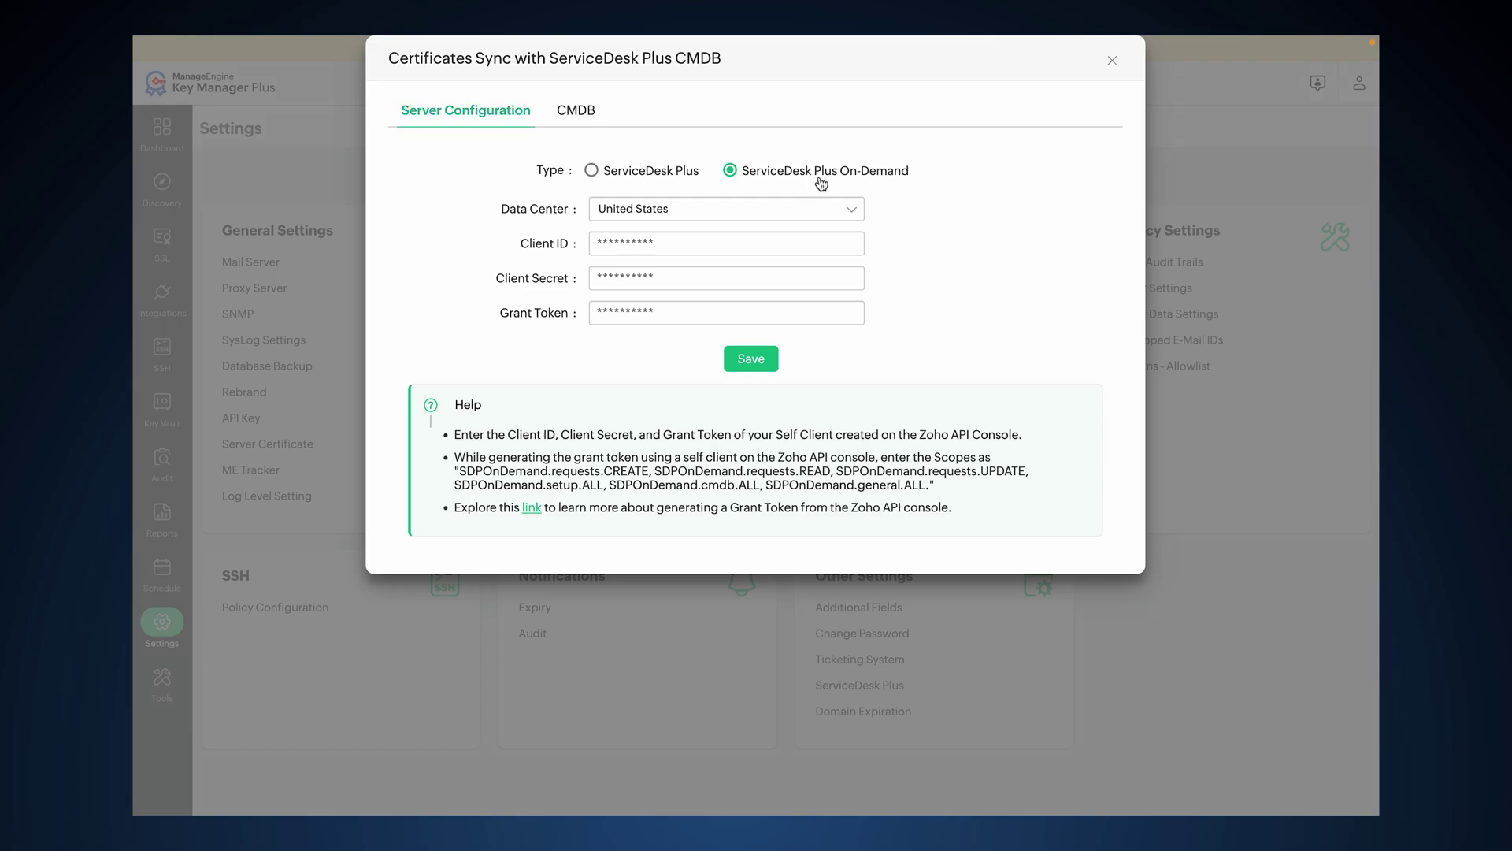
pyautogui.click(652, 210)
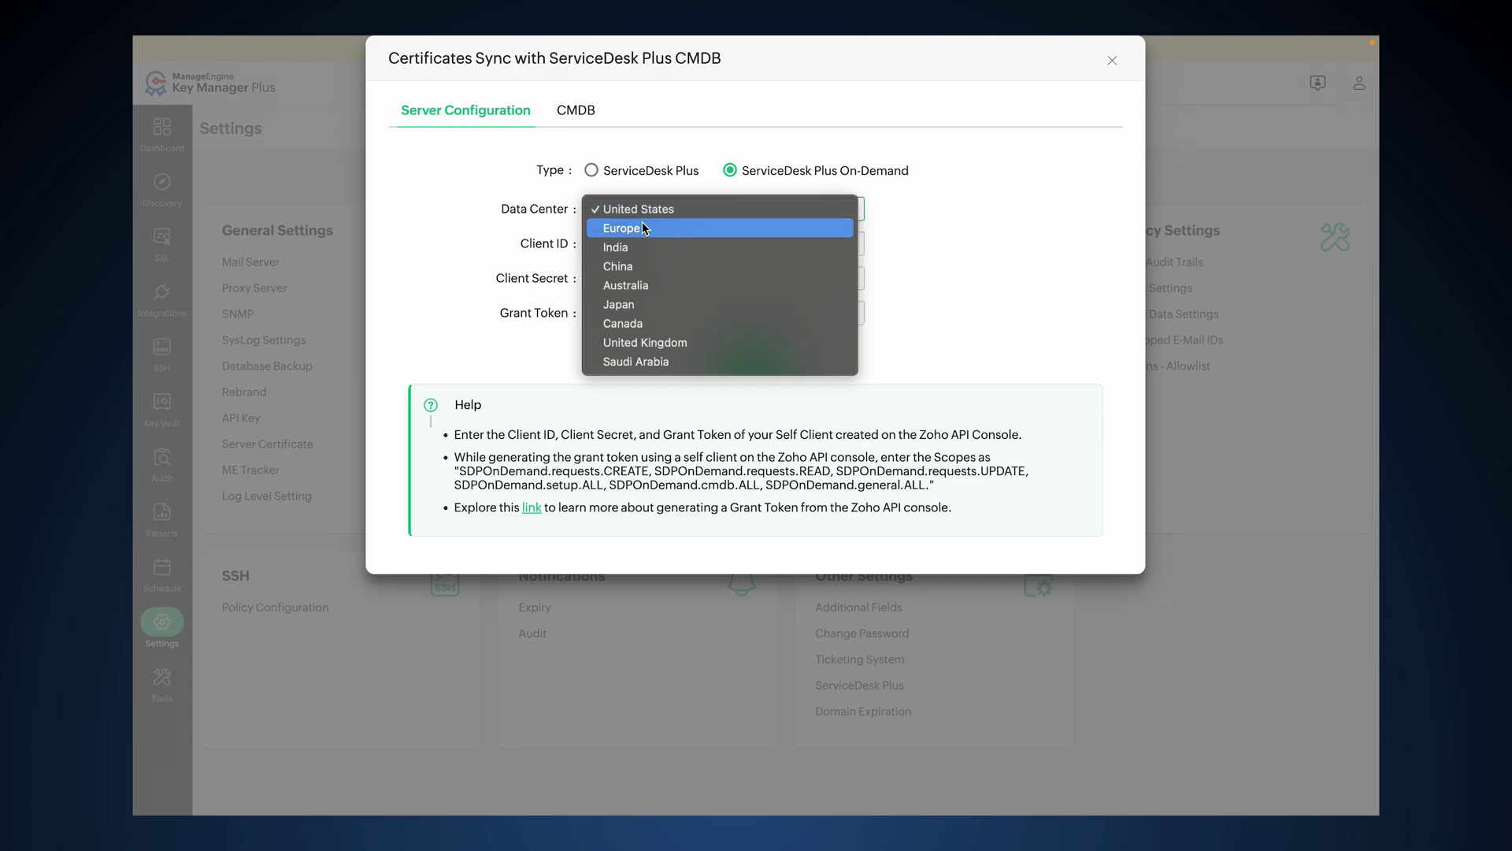
pyautogui.click(645, 205)
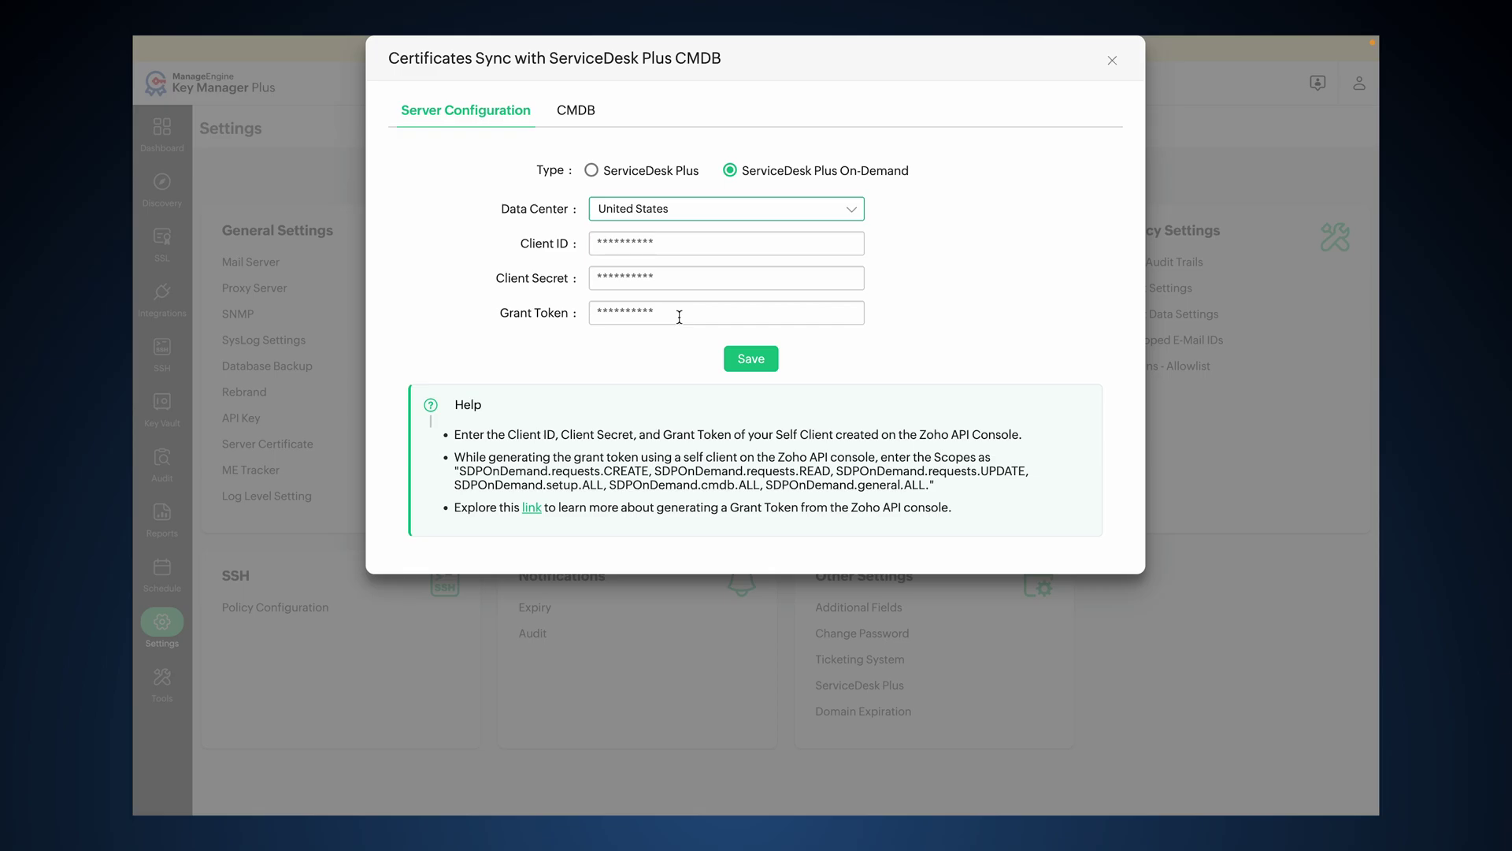
pyautogui.click(768, 363)
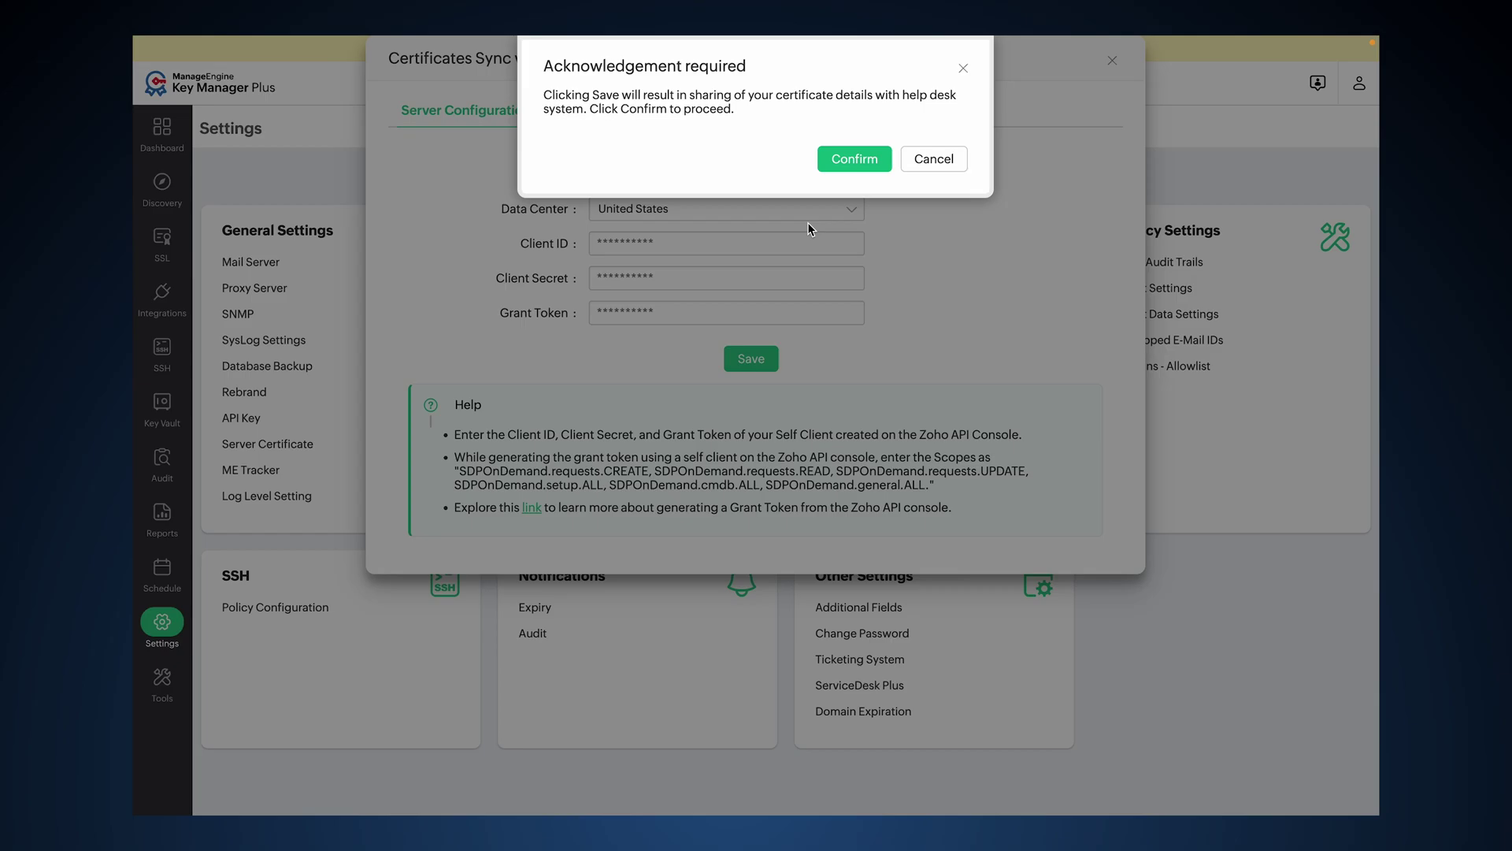
pyautogui.click(854, 153)
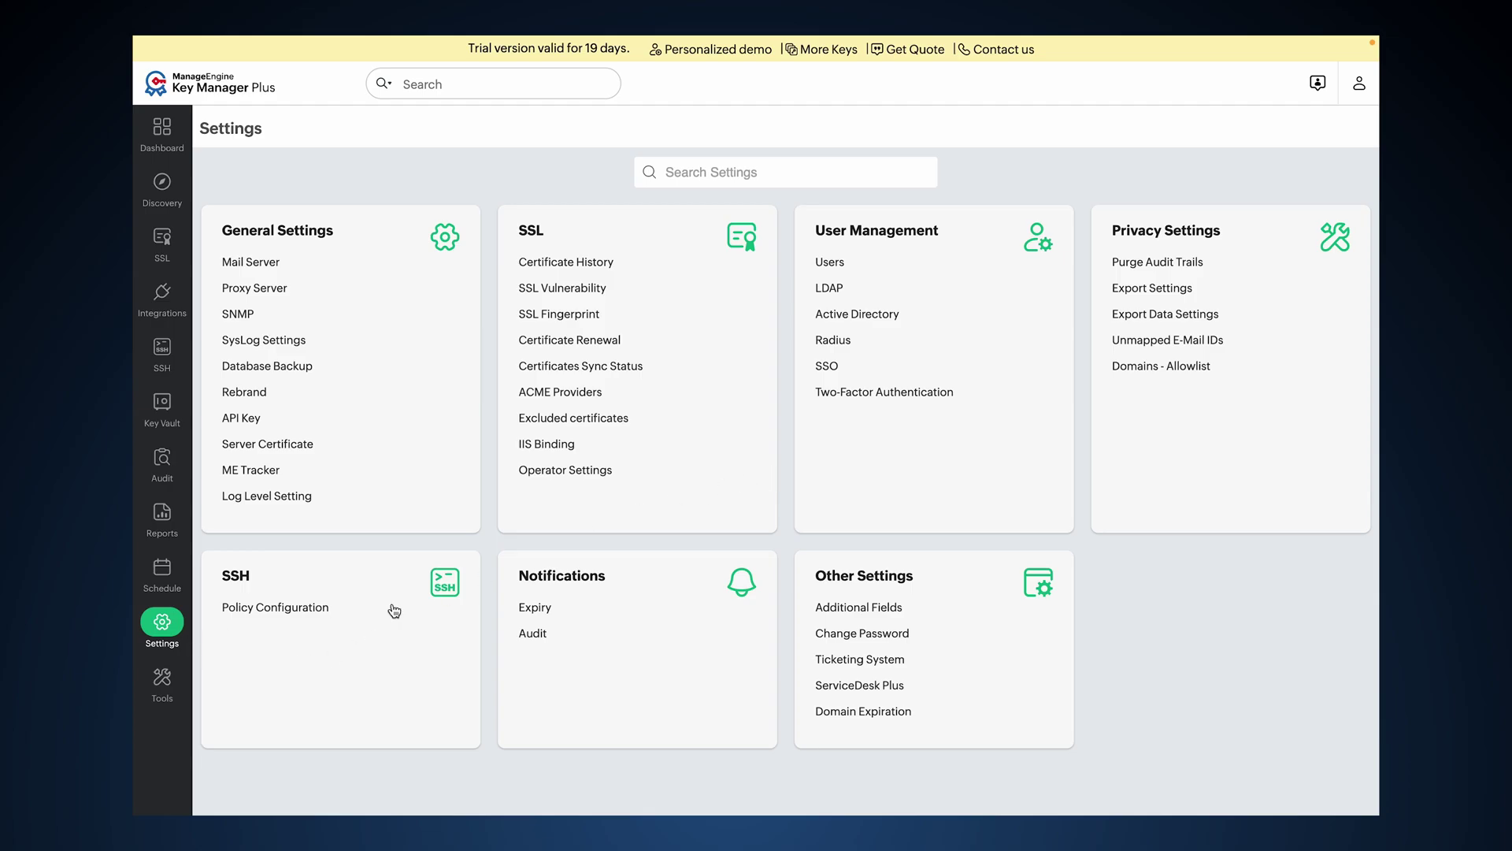
# Step: Enable CMDB sync to a new KMP_SSL_SDP CI type, then review the synced certificate CIs
pyautogui.click(857, 685)
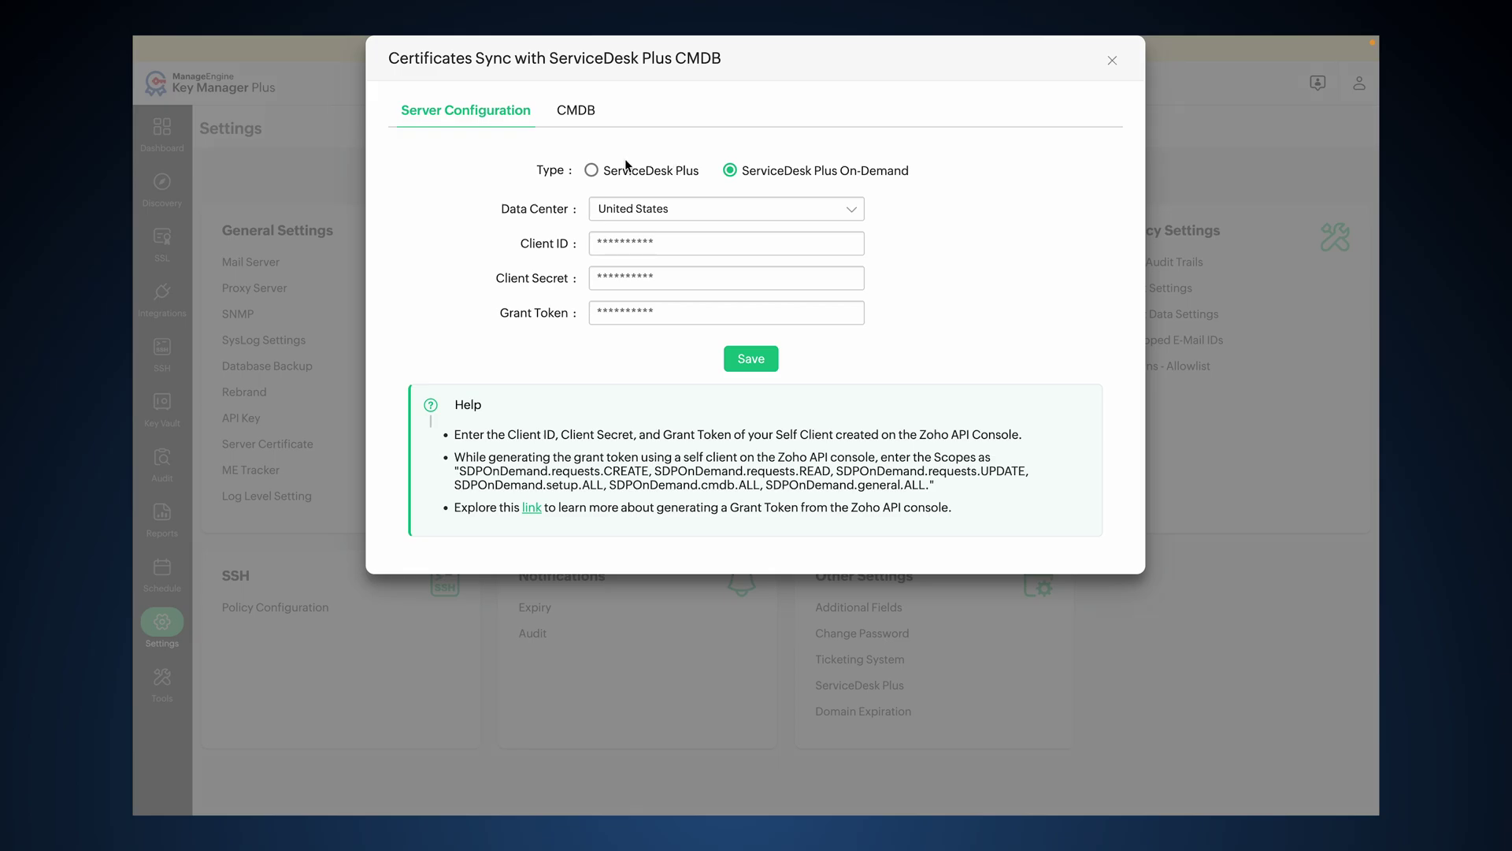
pyautogui.click(581, 118)
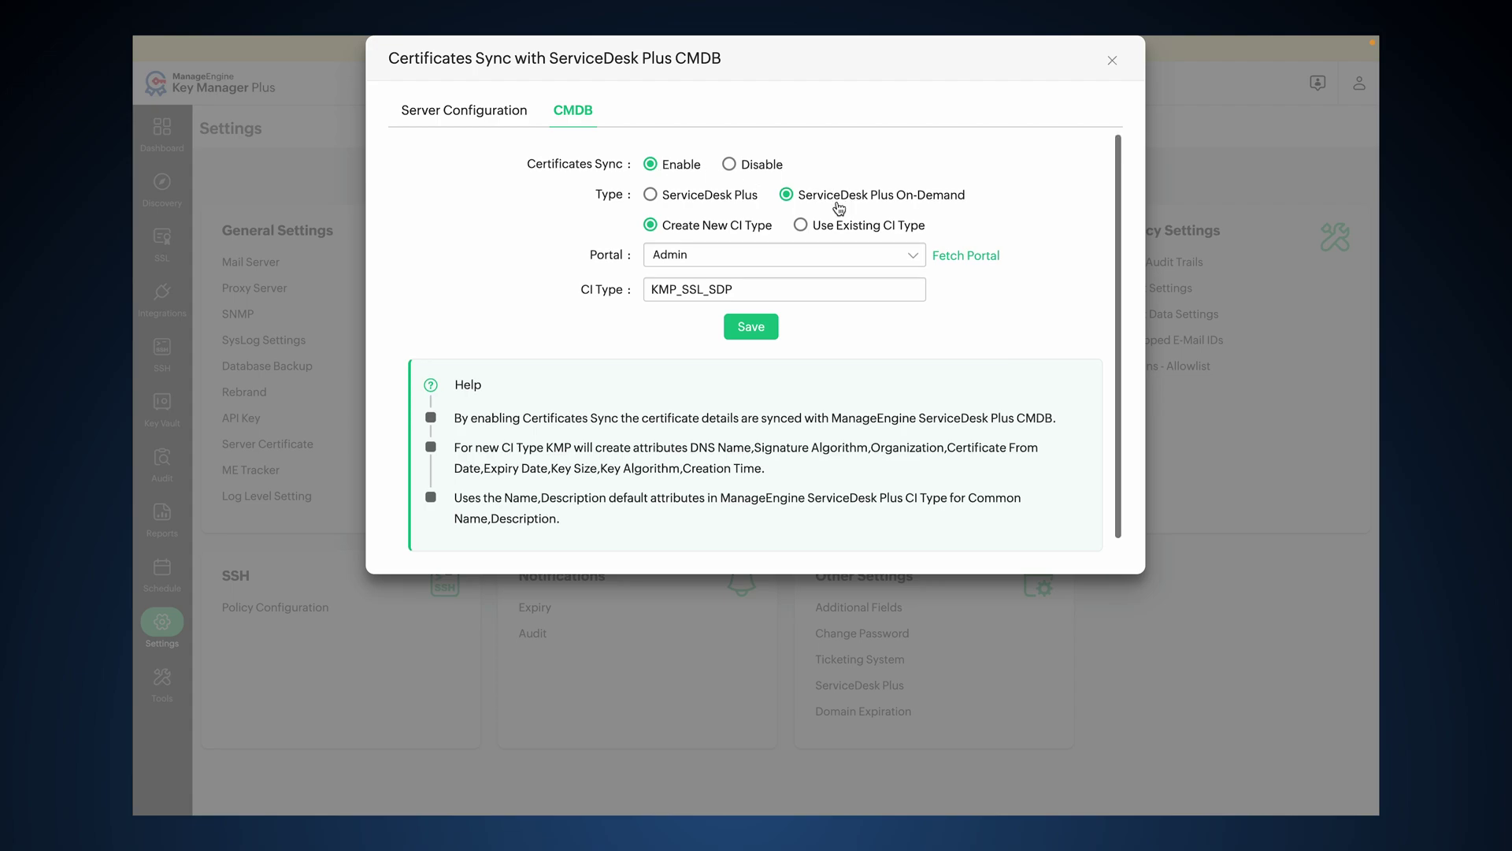
pyautogui.scroll(-1, 827, 203)
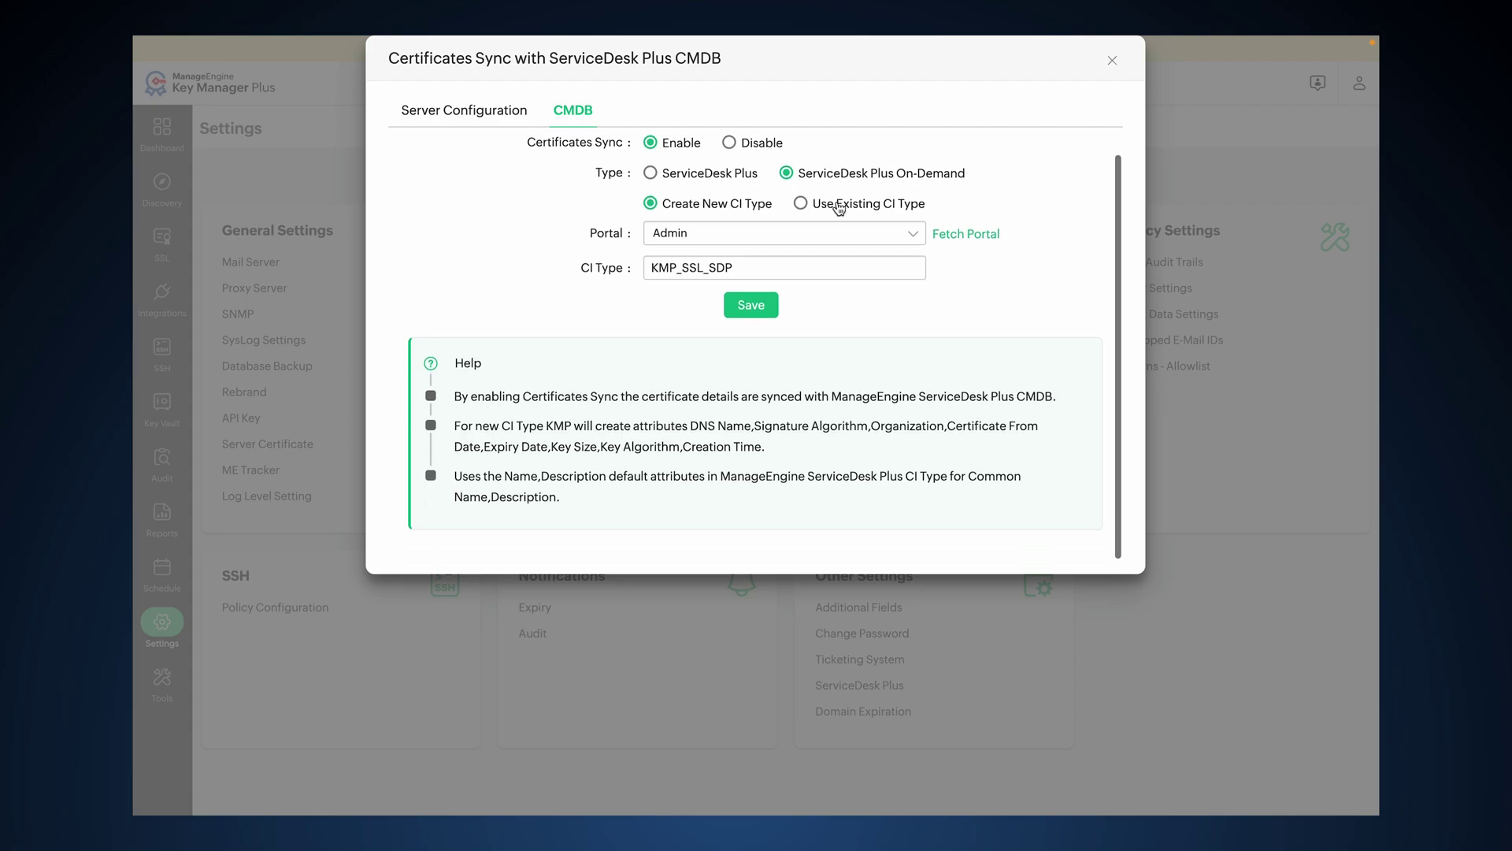
pyautogui.click(954, 239)
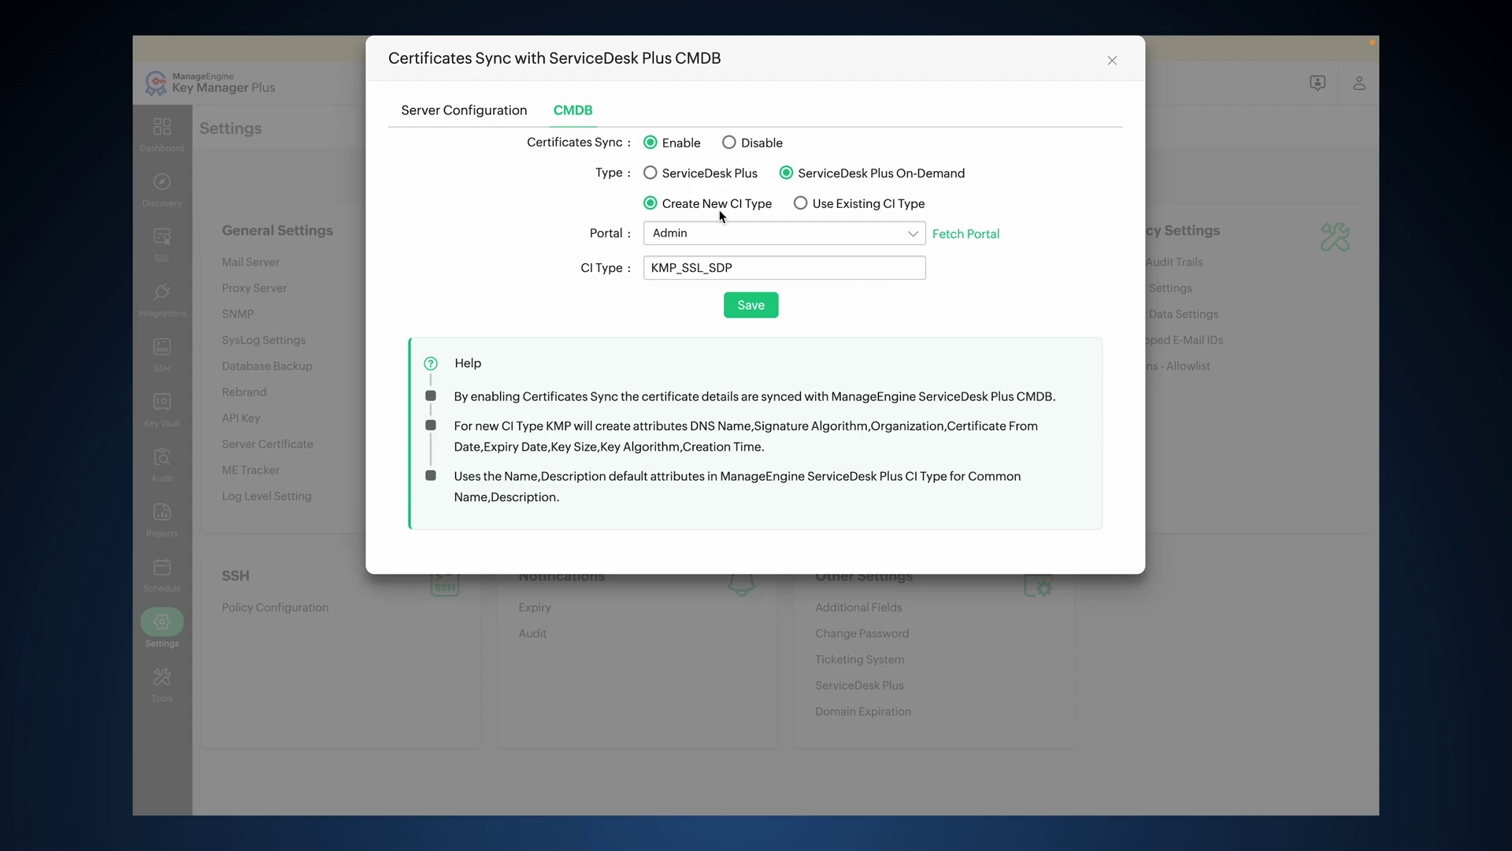
pyautogui.click(801, 204)
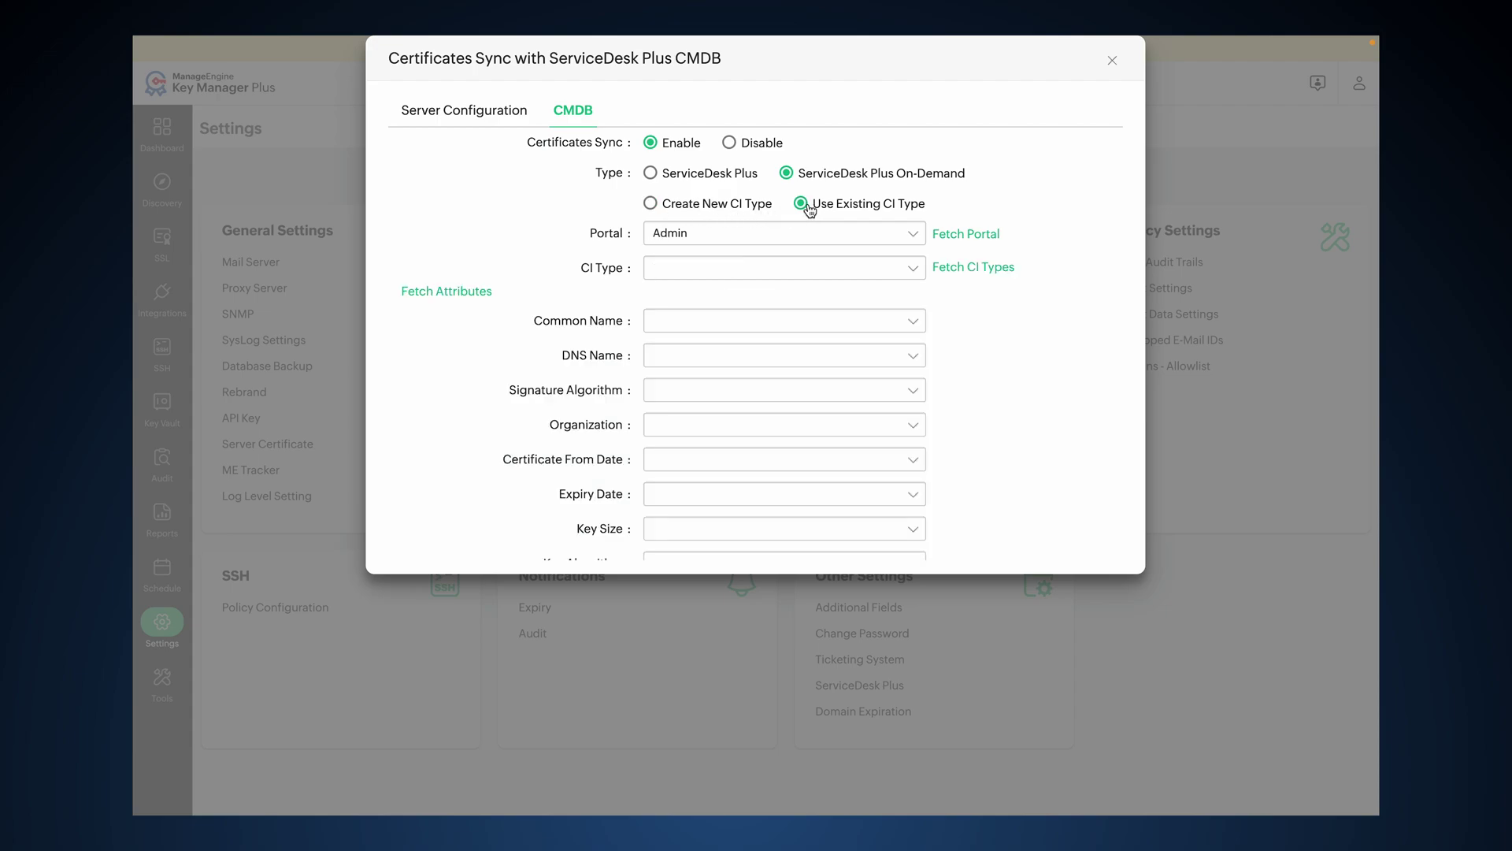
pyautogui.click(651, 204)
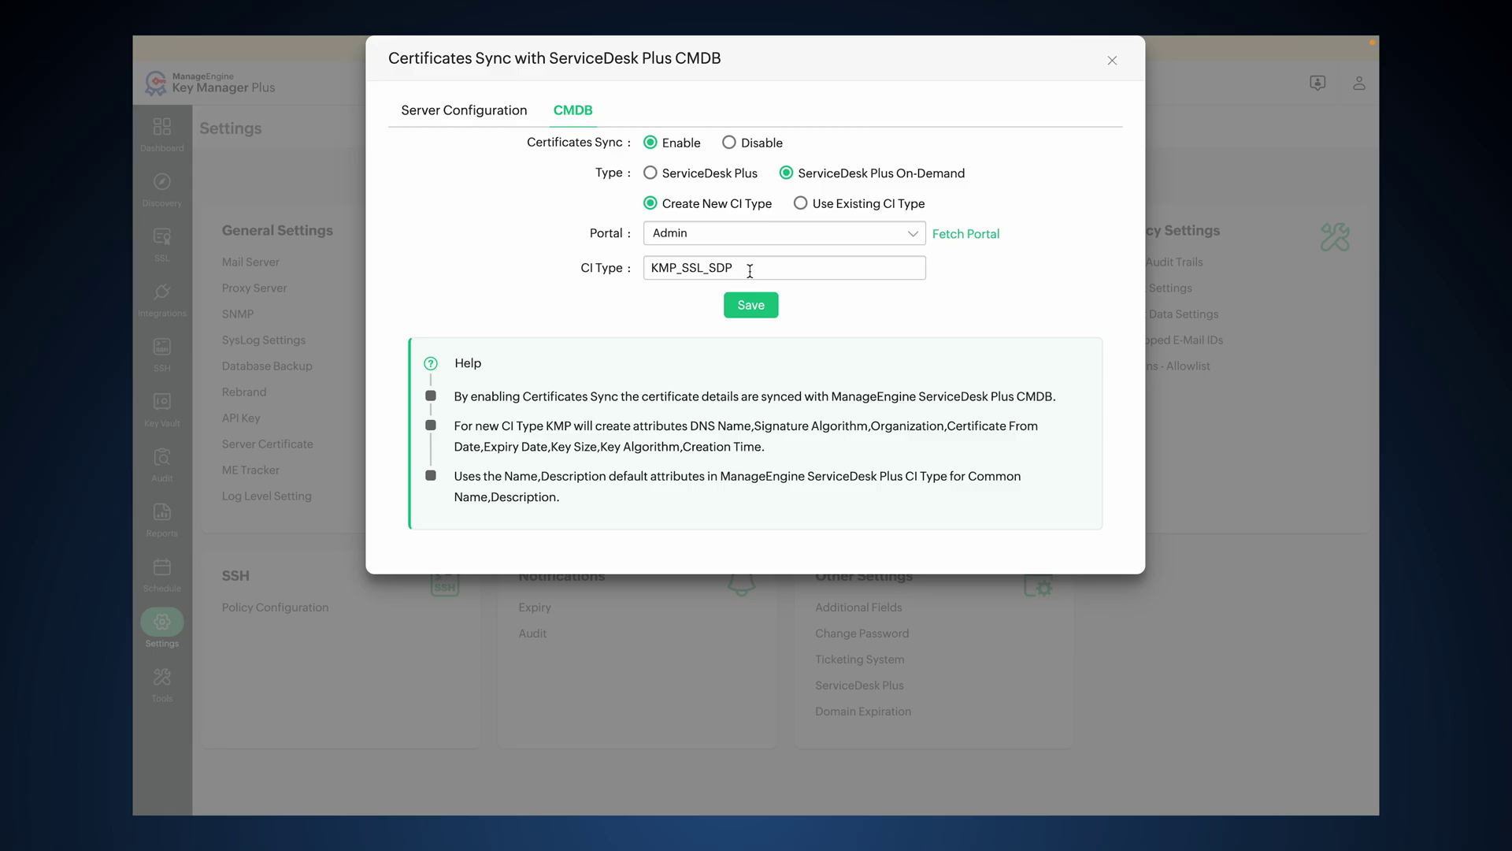
pyautogui.click(752, 306)
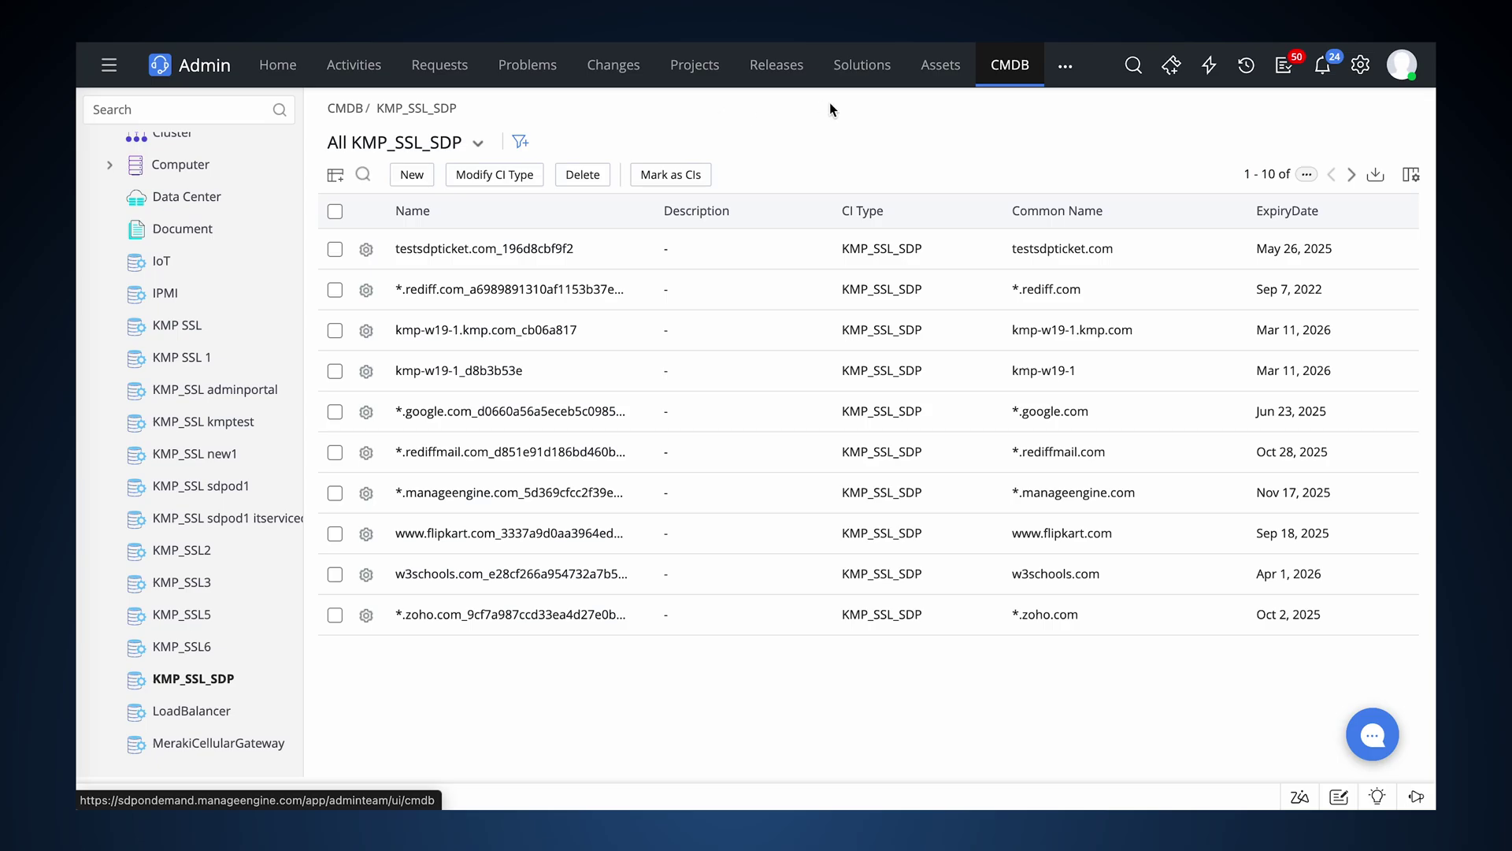
pyautogui.click(1024, 77)
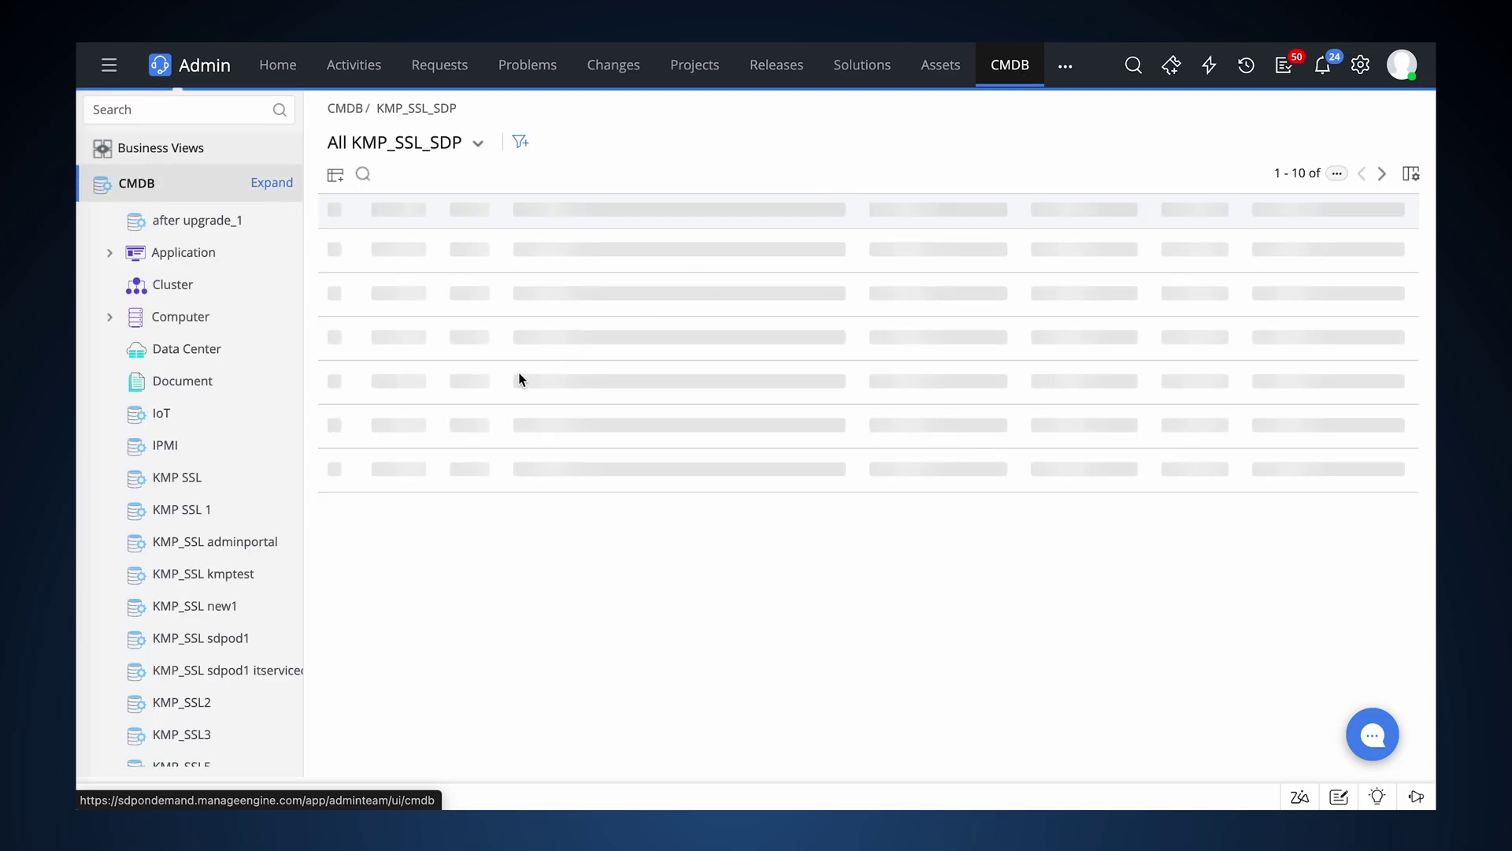
pyautogui.scroll(-2, 192, 575)
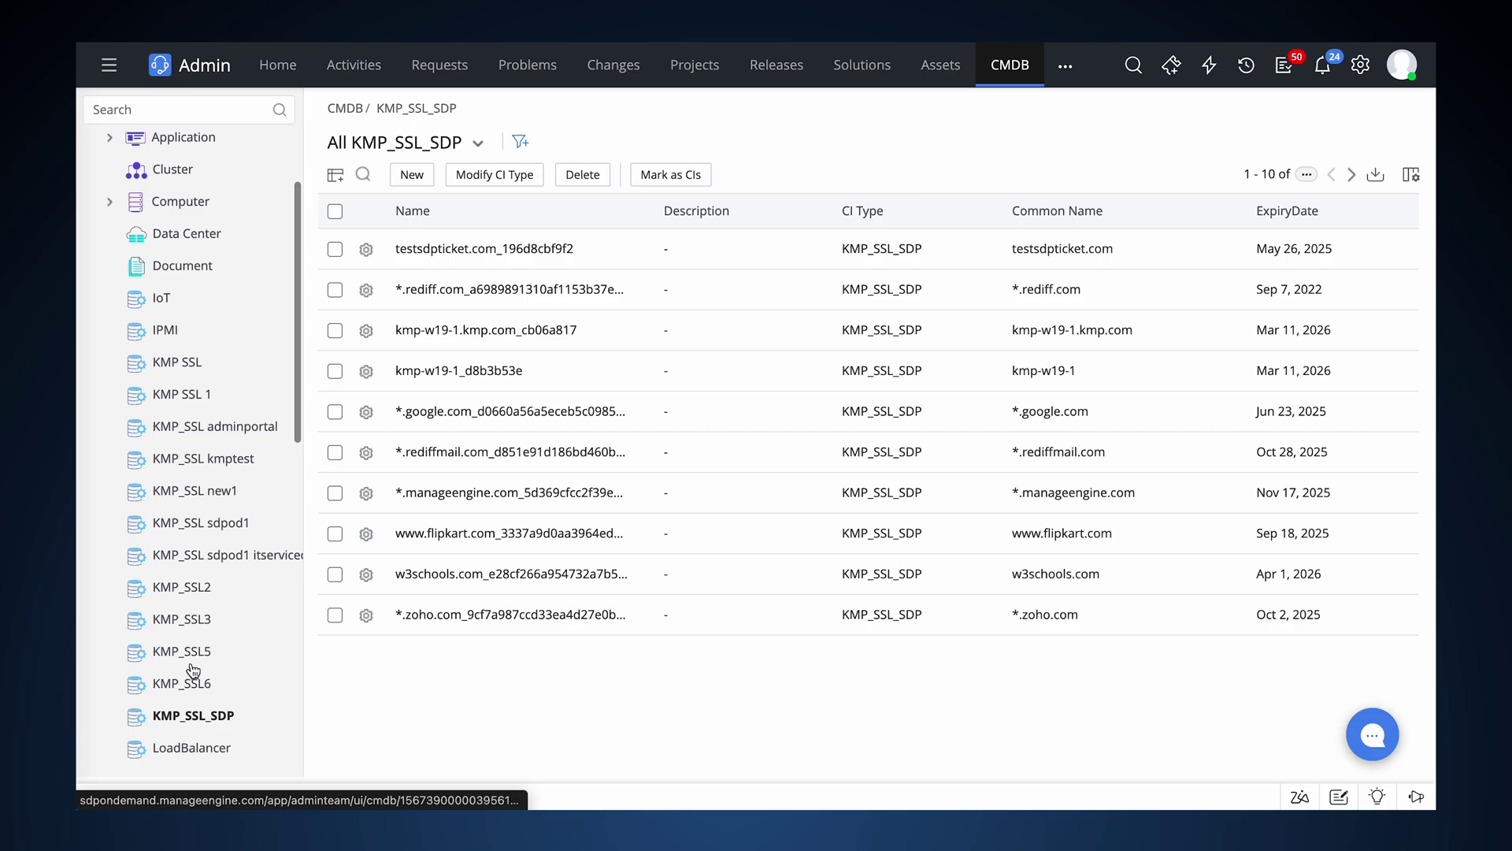